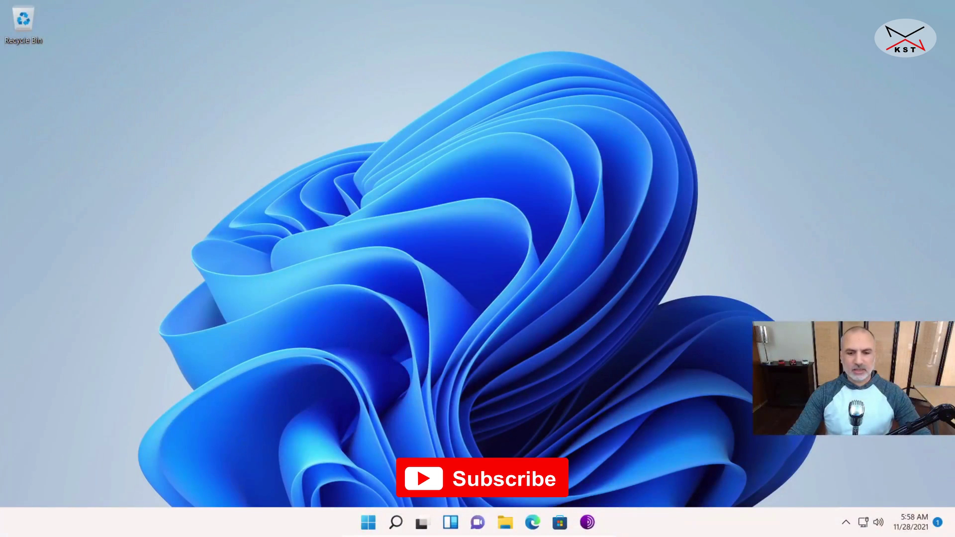
- Check the properties of the KST user folder in C:\Users for its total size, and return to the overview of drives
left_click(506, 522)
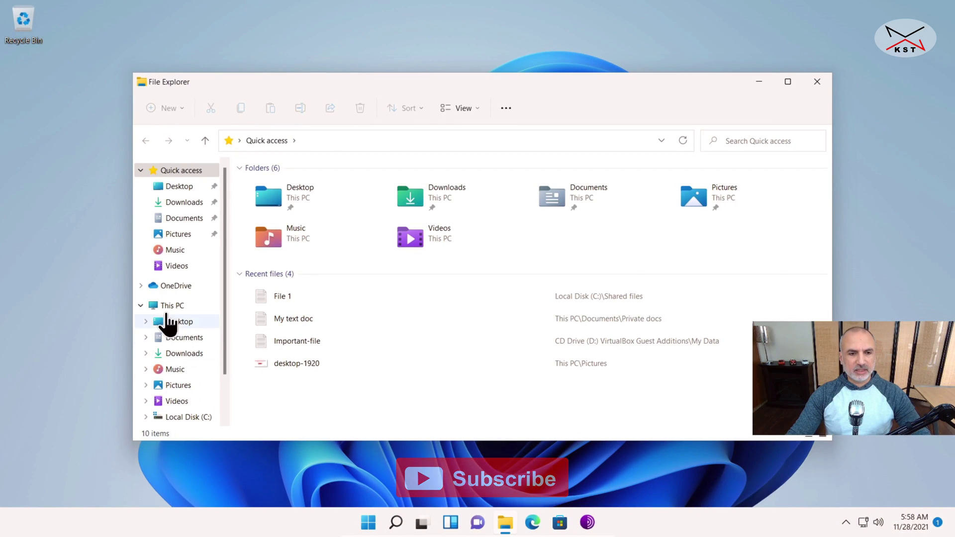
left_click(177, 306)
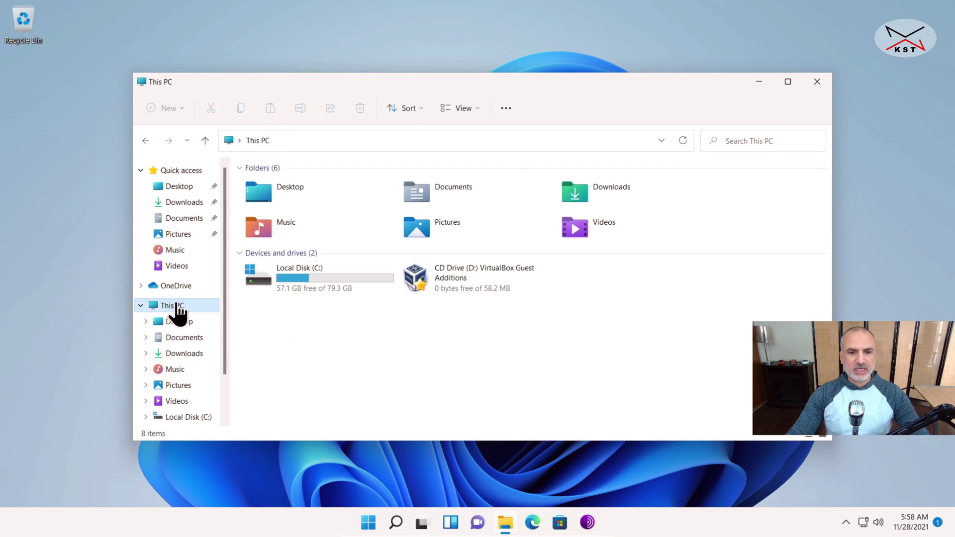
double_click(289, 266)
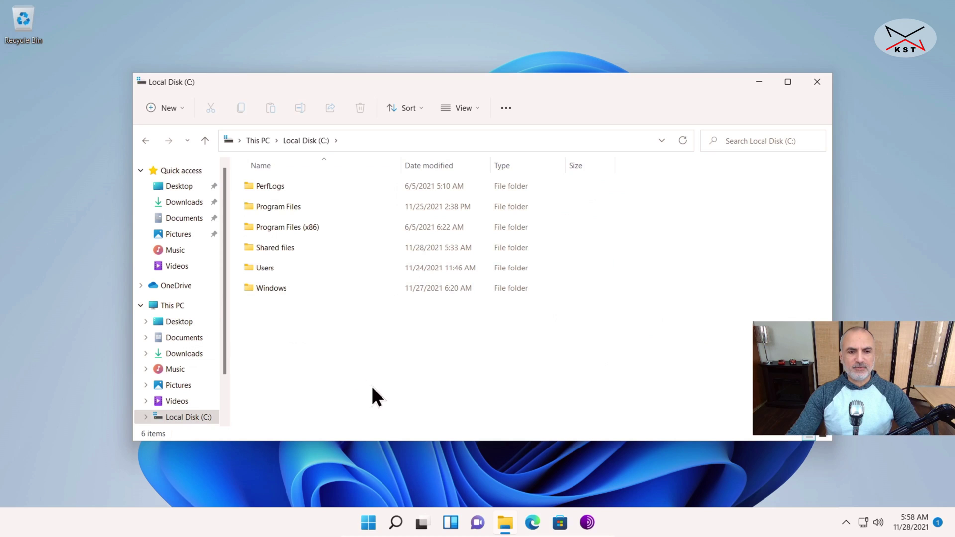
double_click(286, 268)
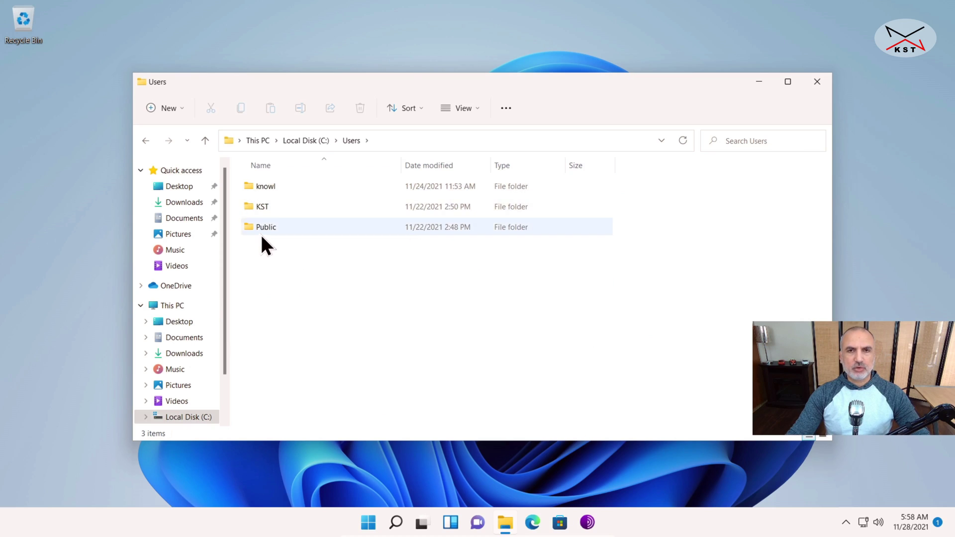
right_click(256, 206)
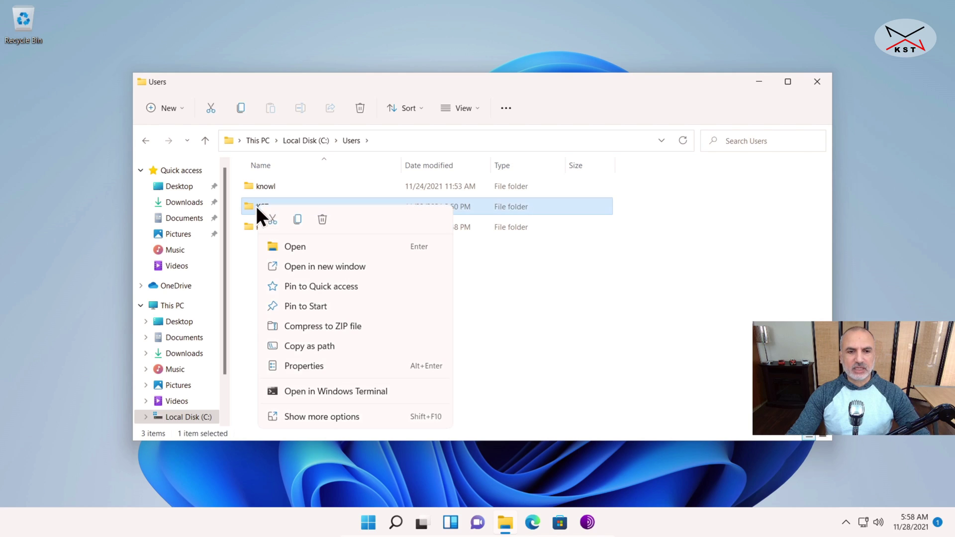
left_click(317, 365)
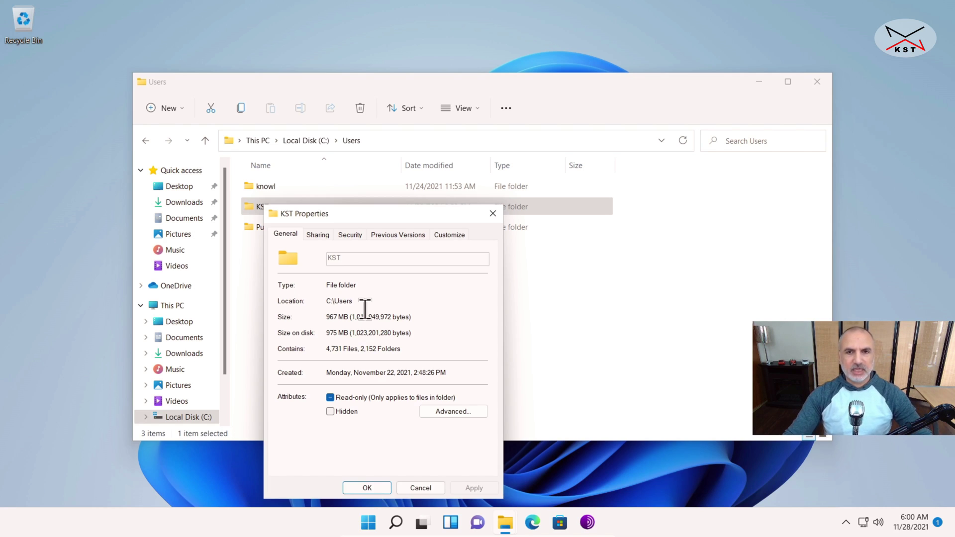
left_click(419, 487)
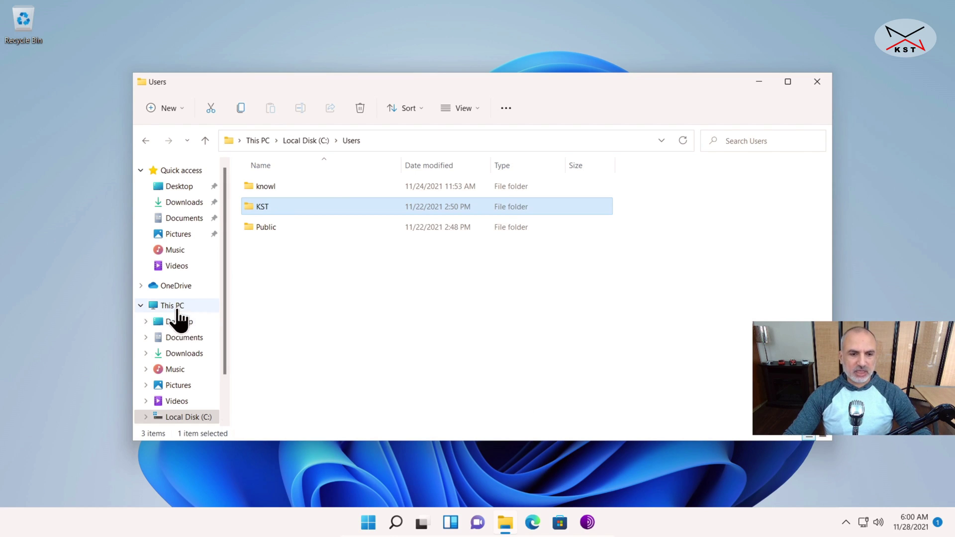
left_click(175, 305)
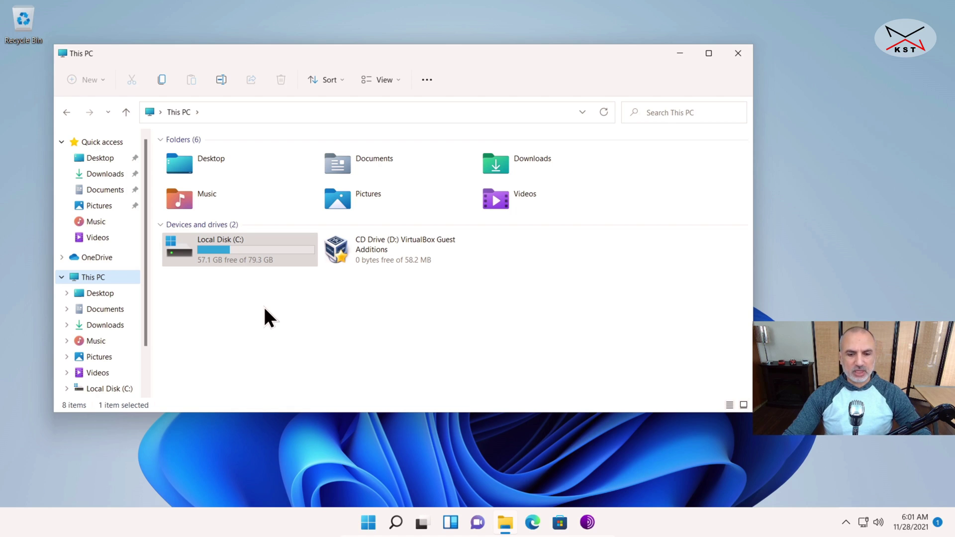
- Open Disks & volumes in the system's advanced storage settings and enlarge the window to show all disks
left_click(368, 522)
left_click(625, 159)
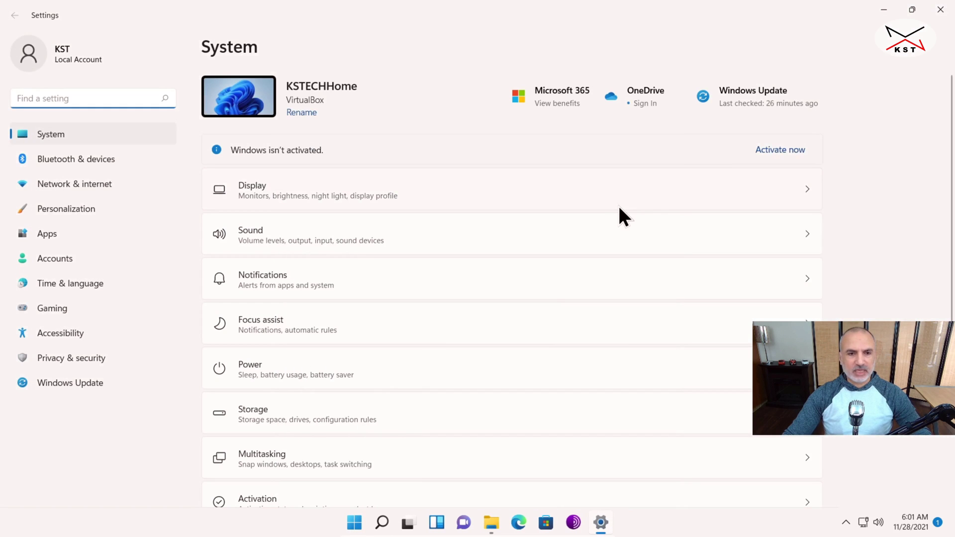
left_click(50, 132)
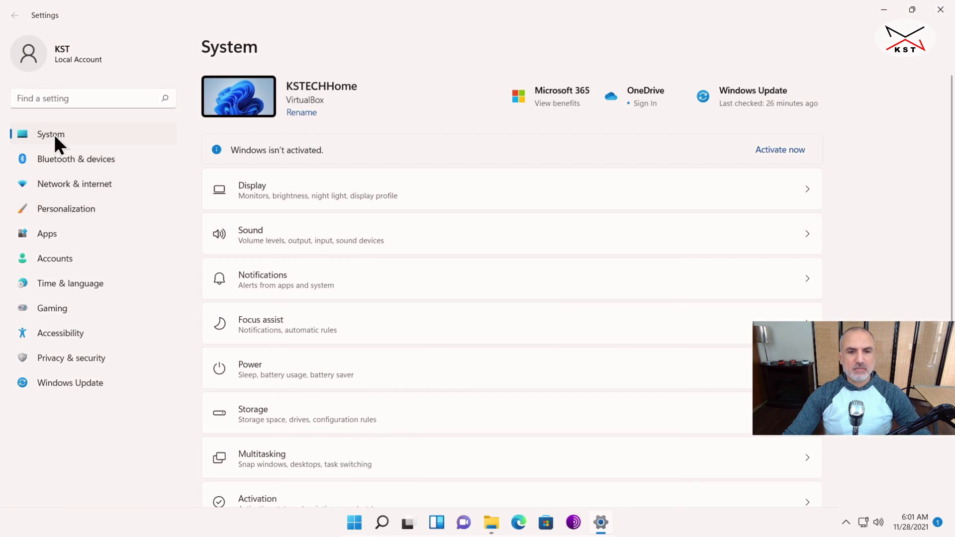
left_click(286, 419)
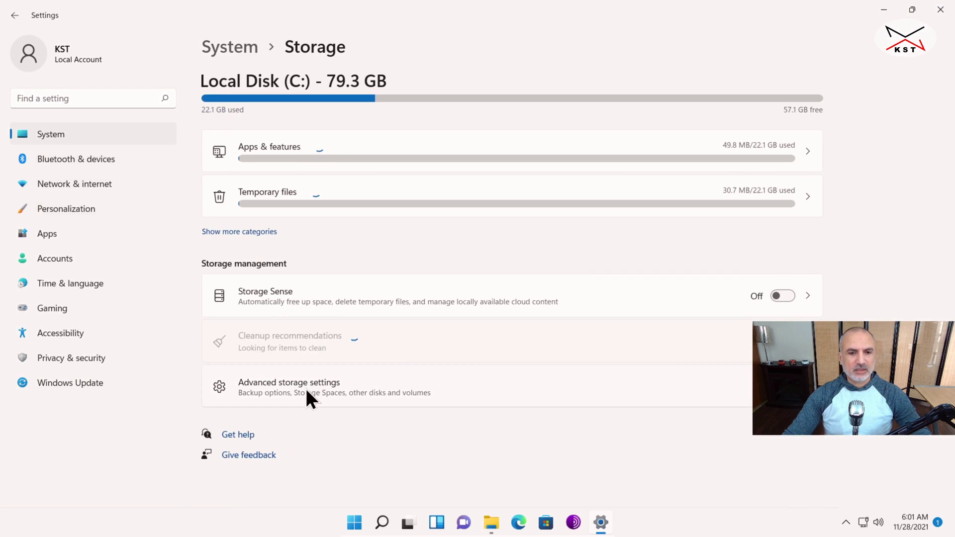
left_click(272, 391)
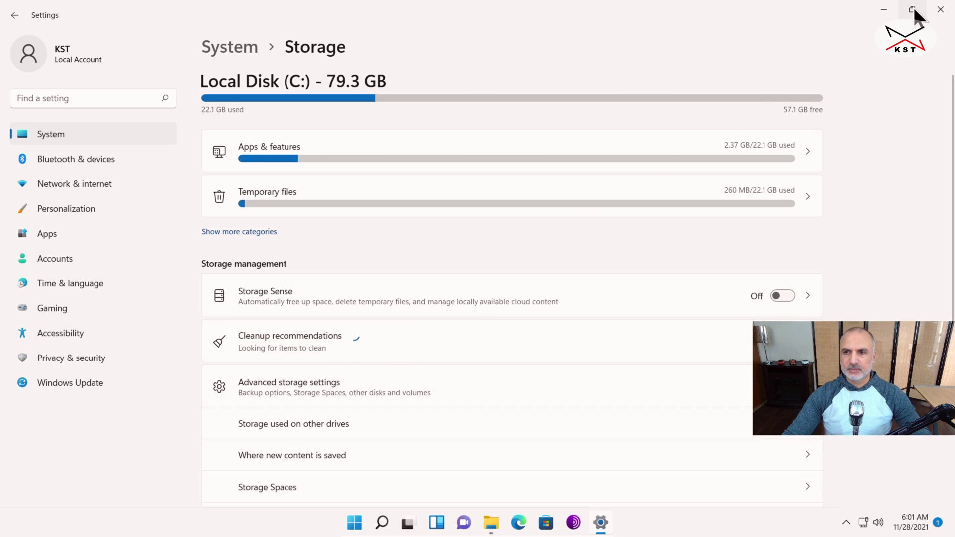
left_click(912, 9)
scroll(401, 320, "down", 4)
scroll(401, 323, "down", 2)
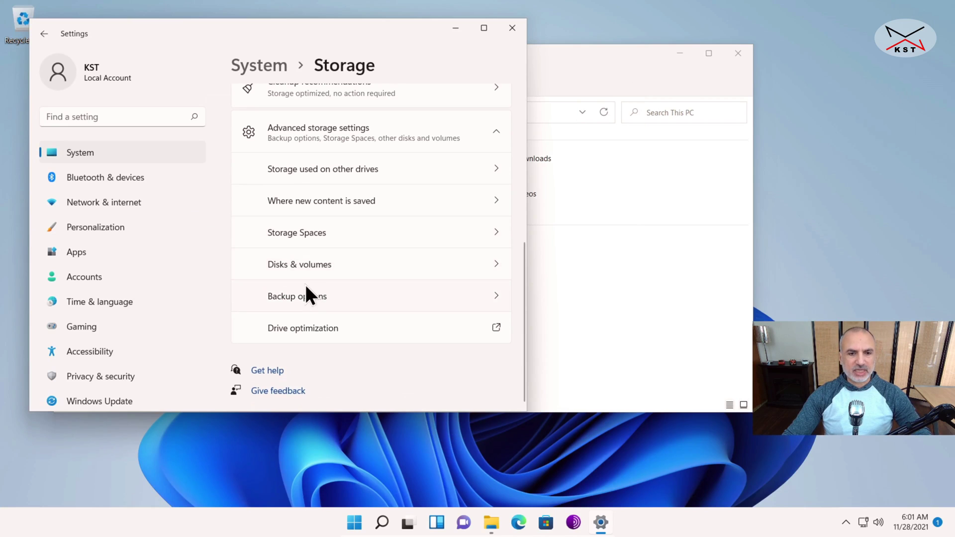
left_click(290, 264)
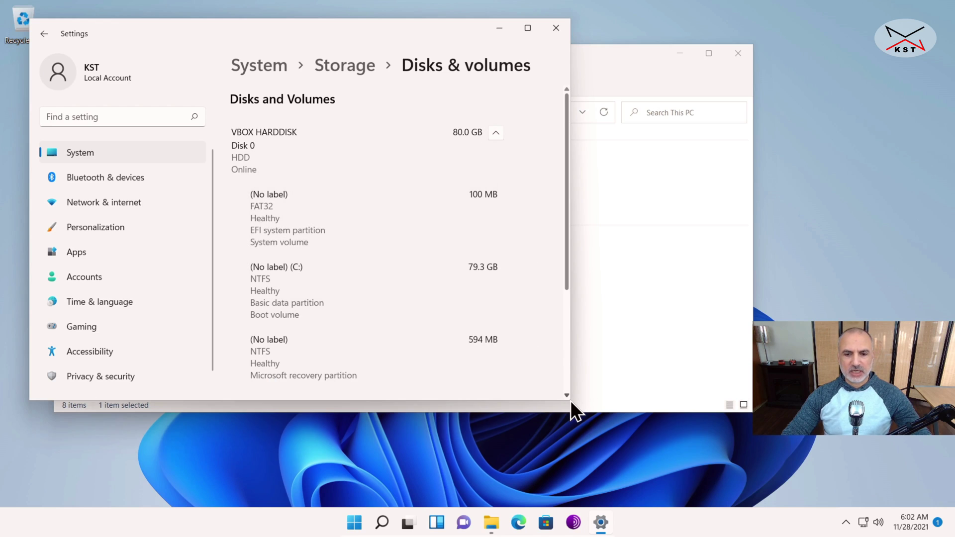
left_click_drag(569, 401, 711, 496)
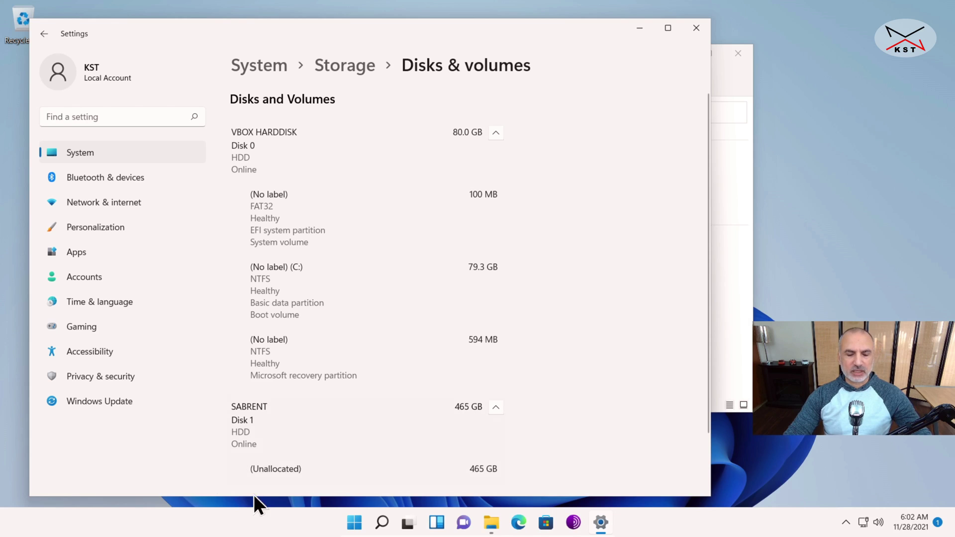
- Create and format an NTFS volume labelled Backup with drive letter E on the unallocated space of the SABRENT disk
left_click(276, 470)
scroll(617, 404, "down", 2)
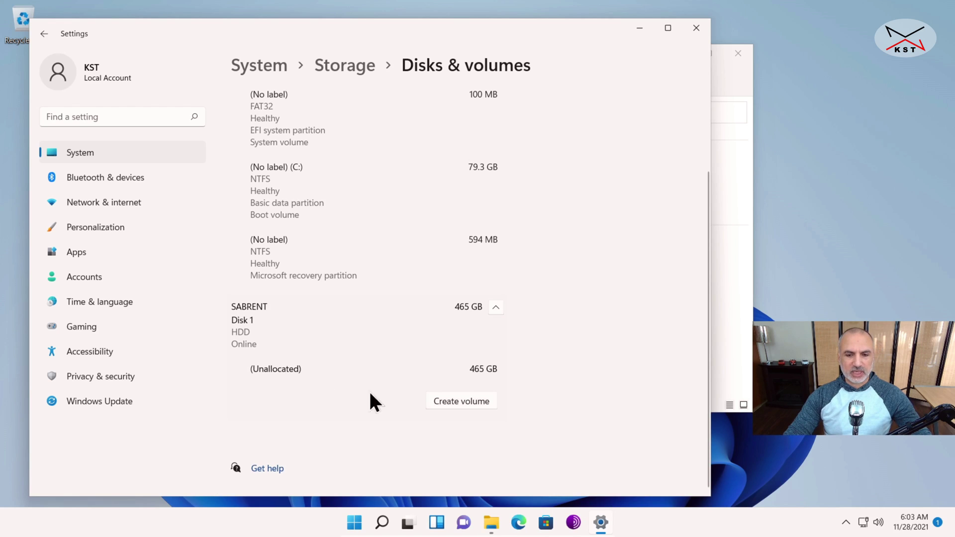
left_click(461, 401)
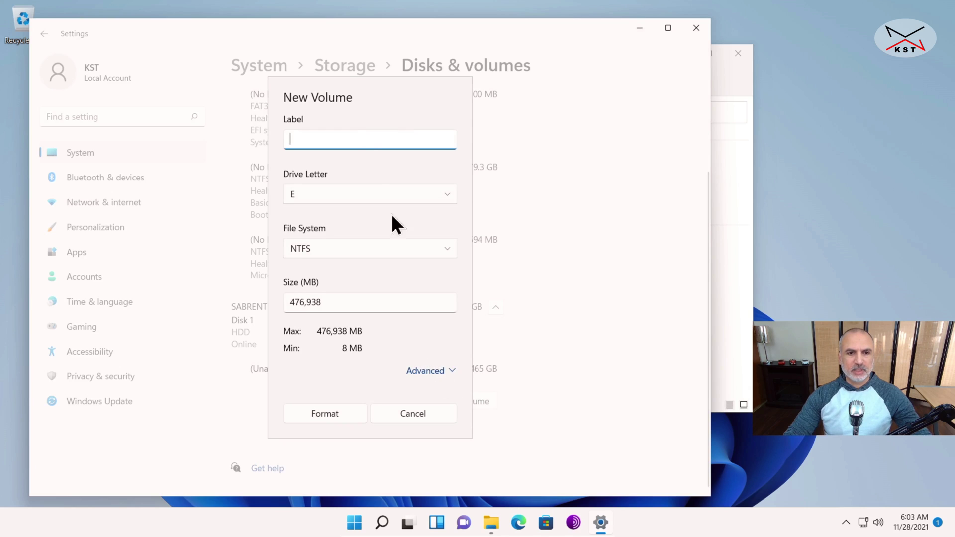
type("Backup")
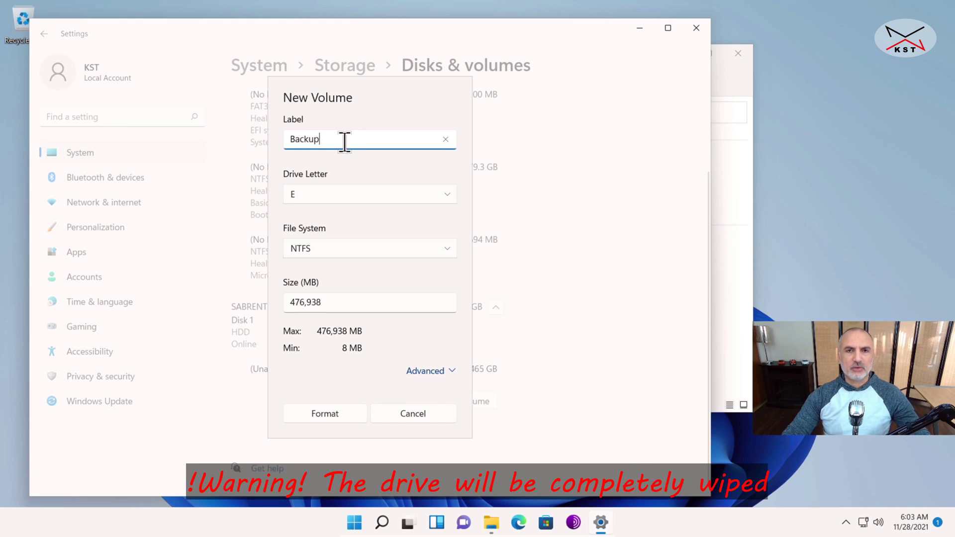
left_click(329, 414)
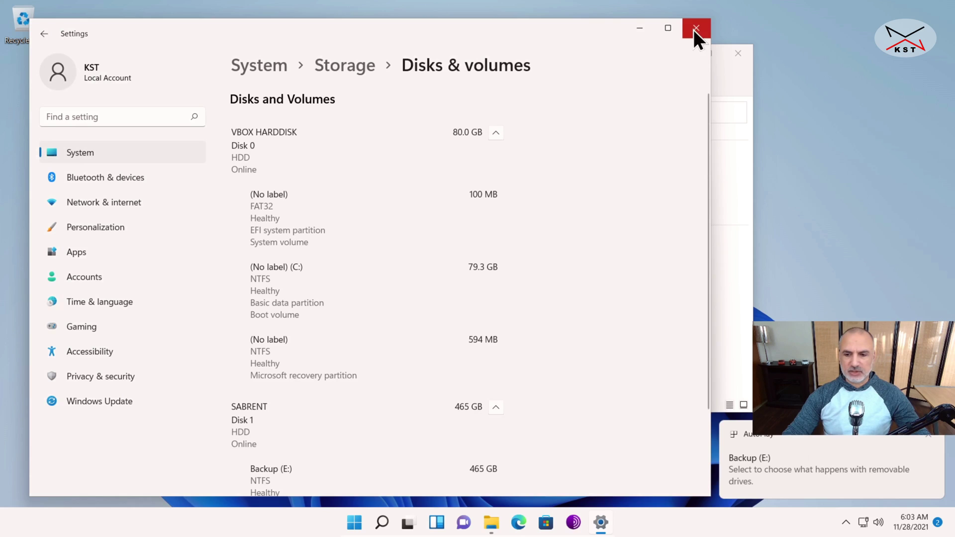
- View the contents of the new Backup (E:) drive, and close all open windows
left_click(761, 465)
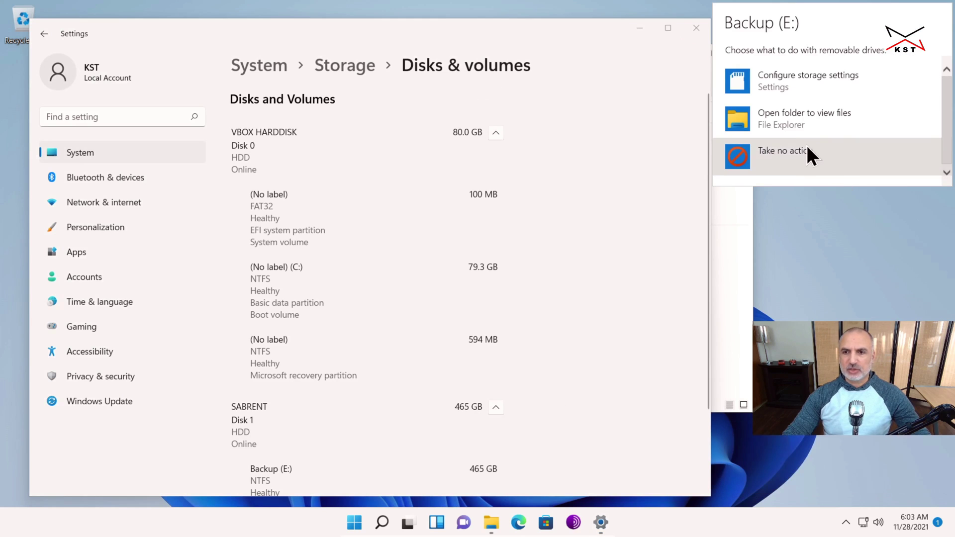
left_click(780, 122)
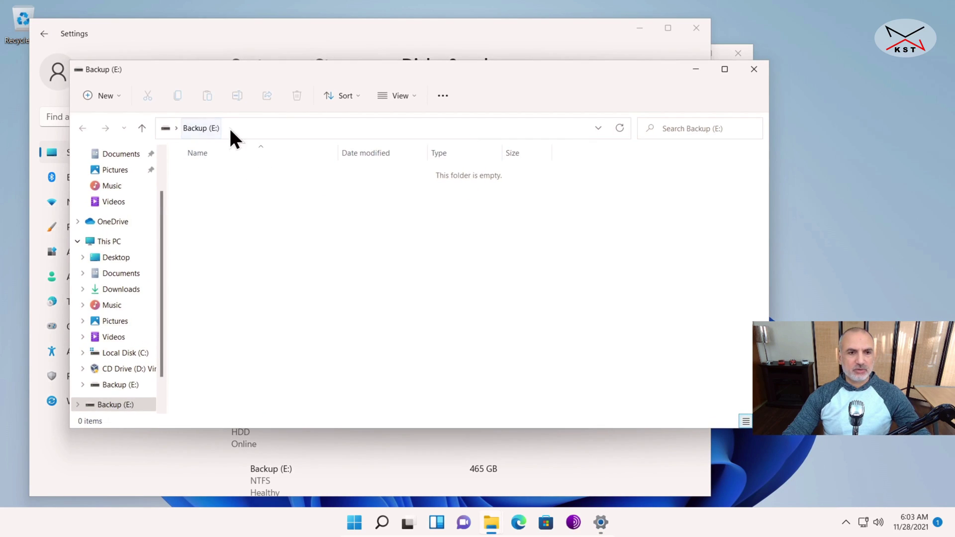
left_click(756, 71)
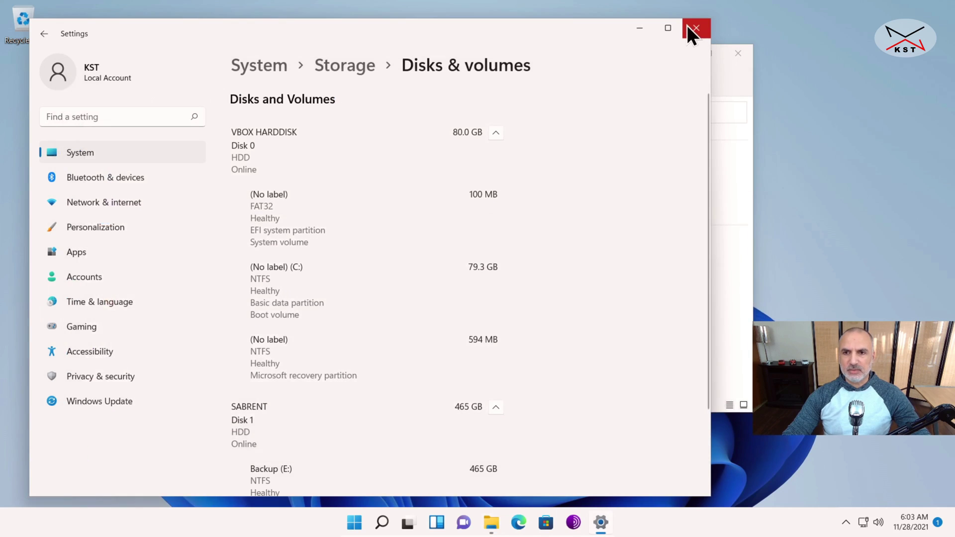
left_click(697, 28)
left_click(736, 62)
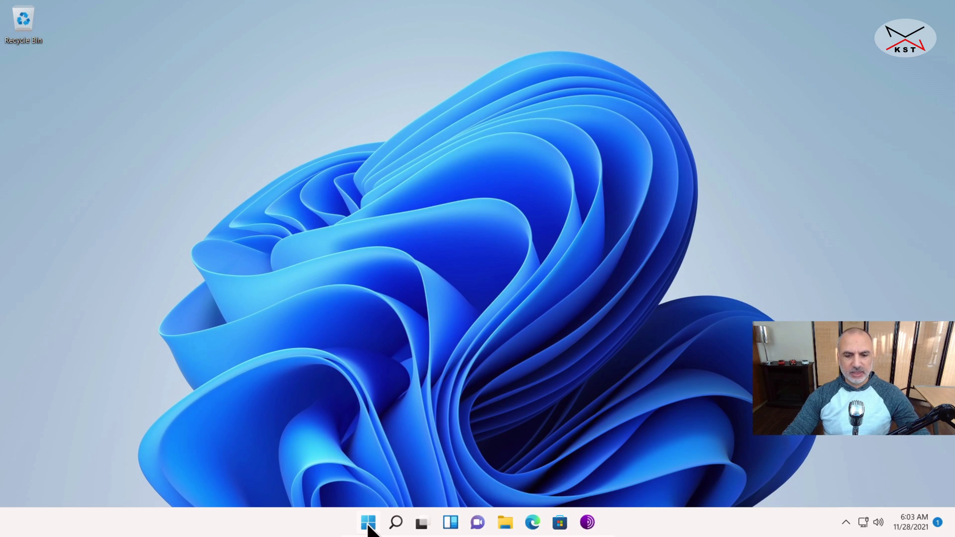
- Search for Control Panel, open it and move its window toward the desktop's upper-left area
left_click(396, 524)
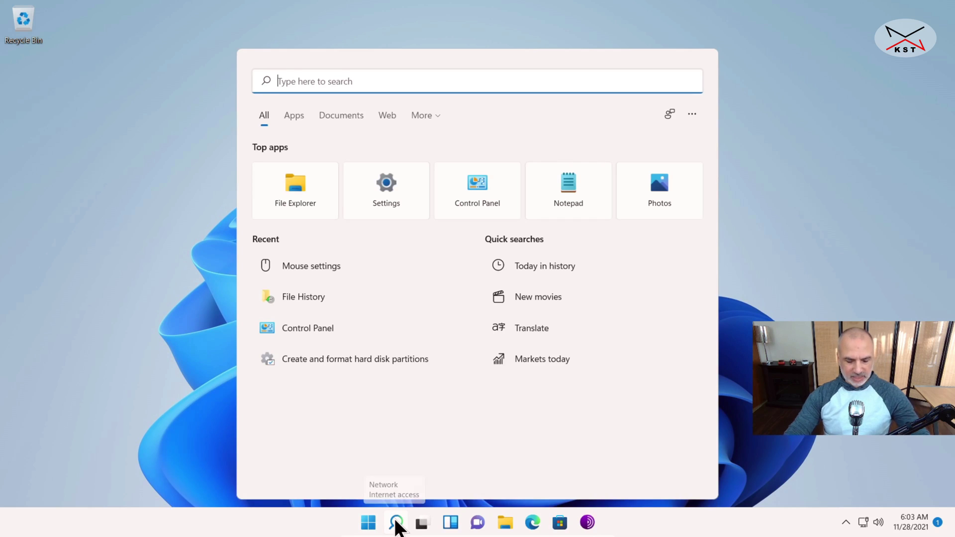
type("control panel")
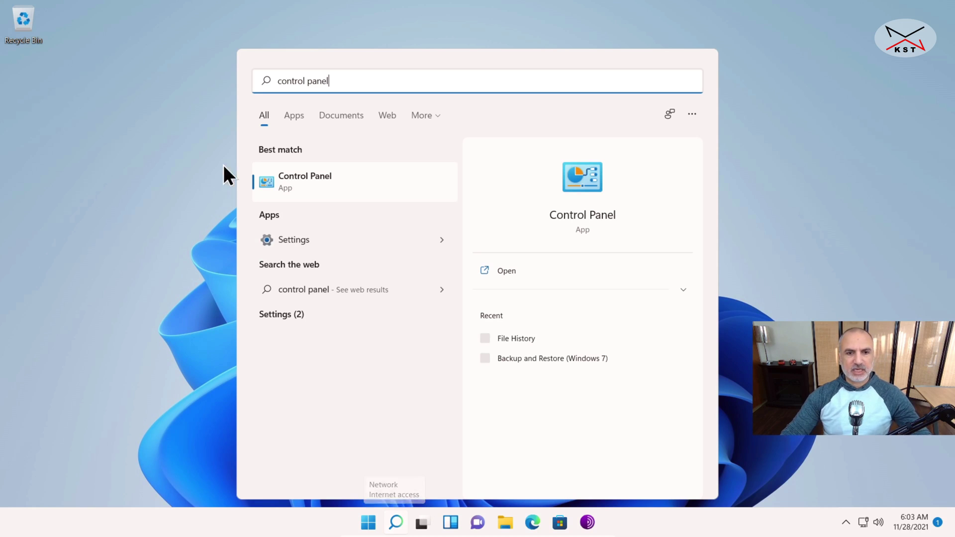
left_click(281, 178)
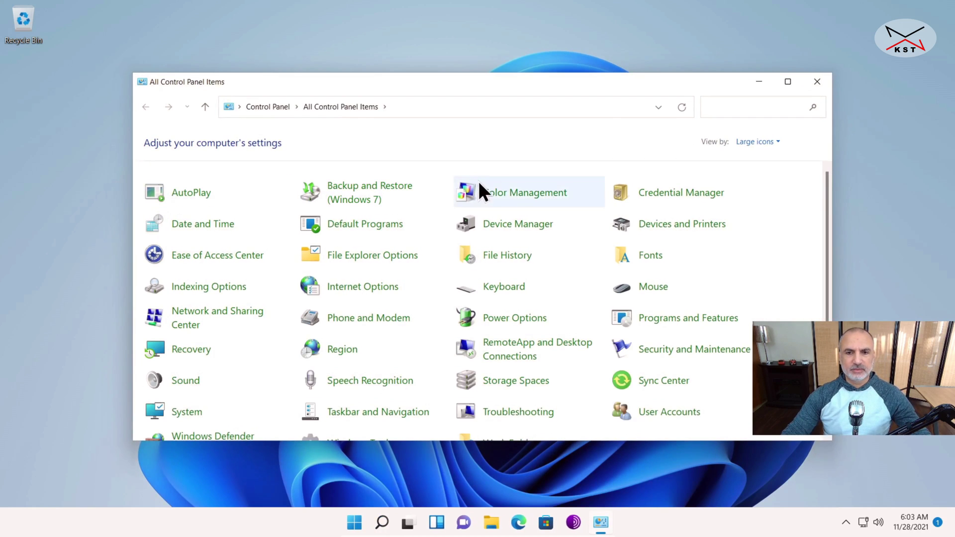
left_click_drag(628, 80, 544, 55)
- Switch Control Panel to the Category view and back to Large icons
left_click(679, 111)
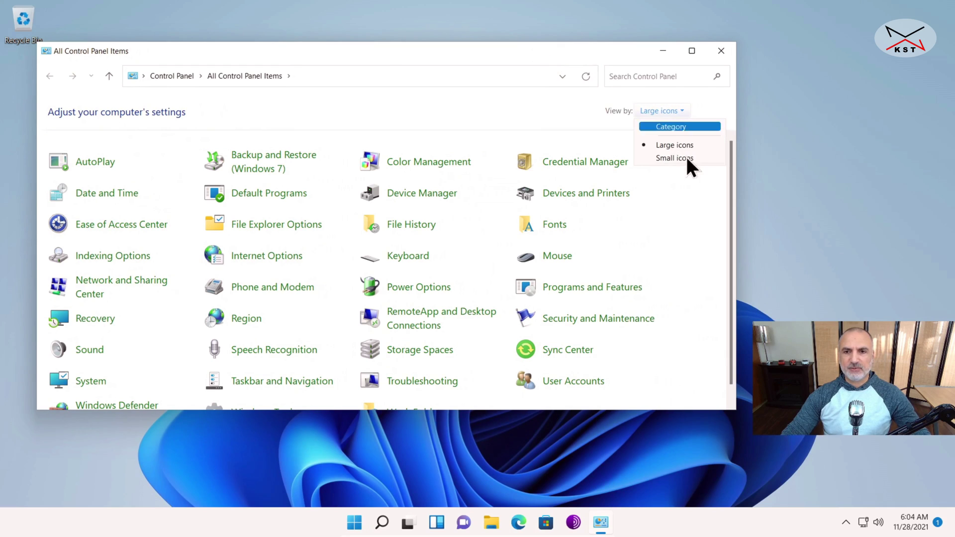
left_click(674, 127)
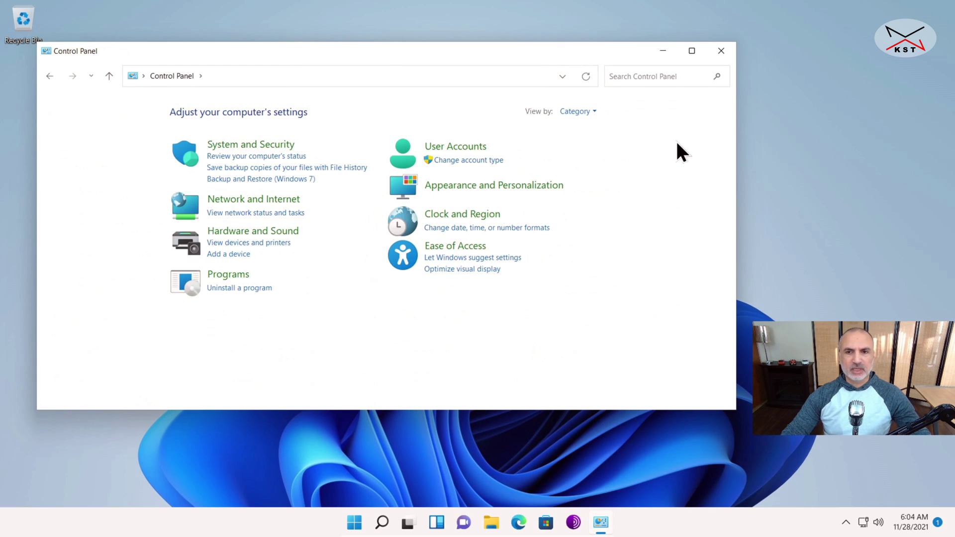
left_click(591, 110)
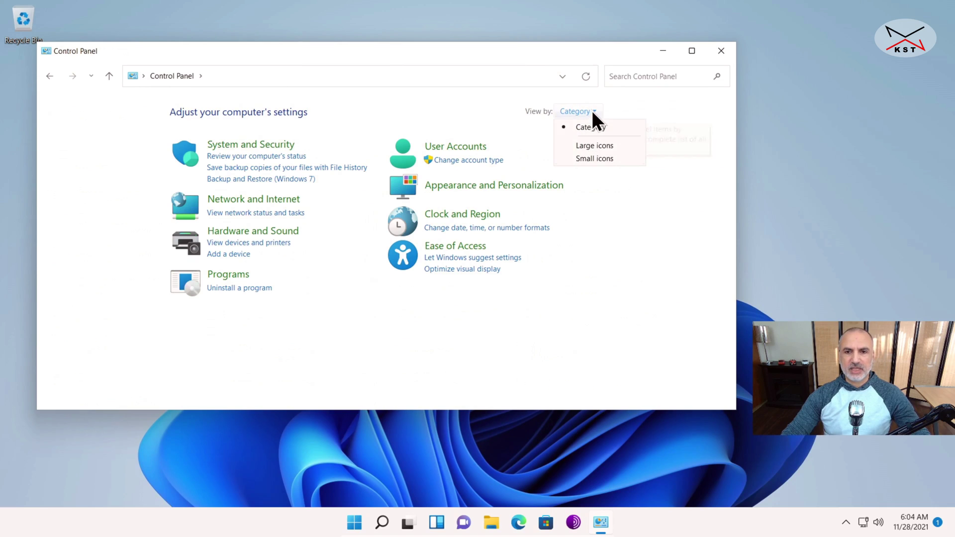
left_click(599, 144)
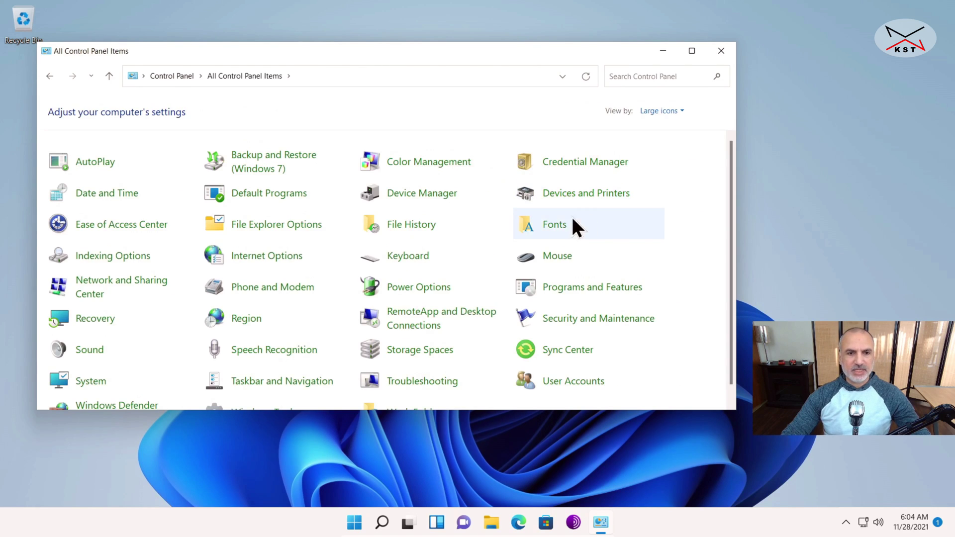
- Turn on File History with Backup (E:) as the target drive, and check its list of excluded folders
left_click(416, 226)
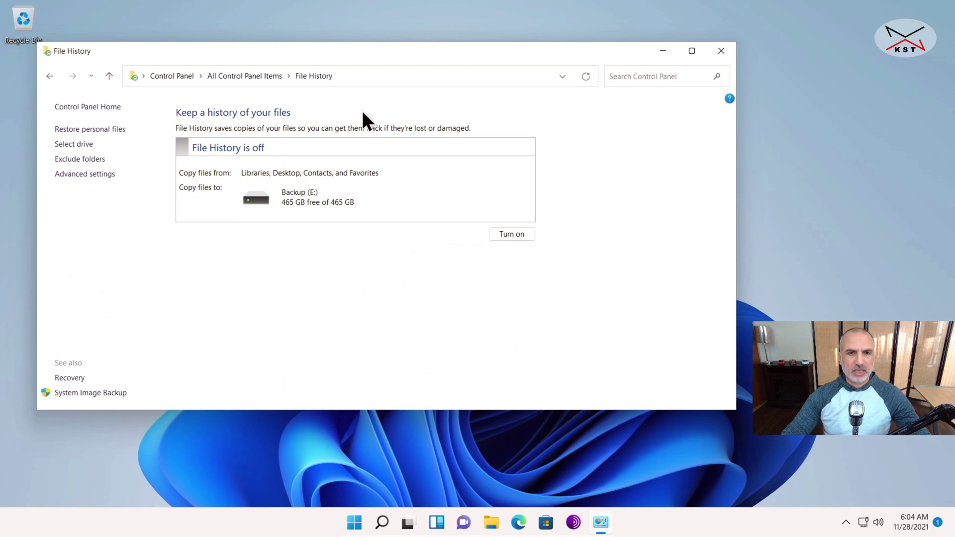
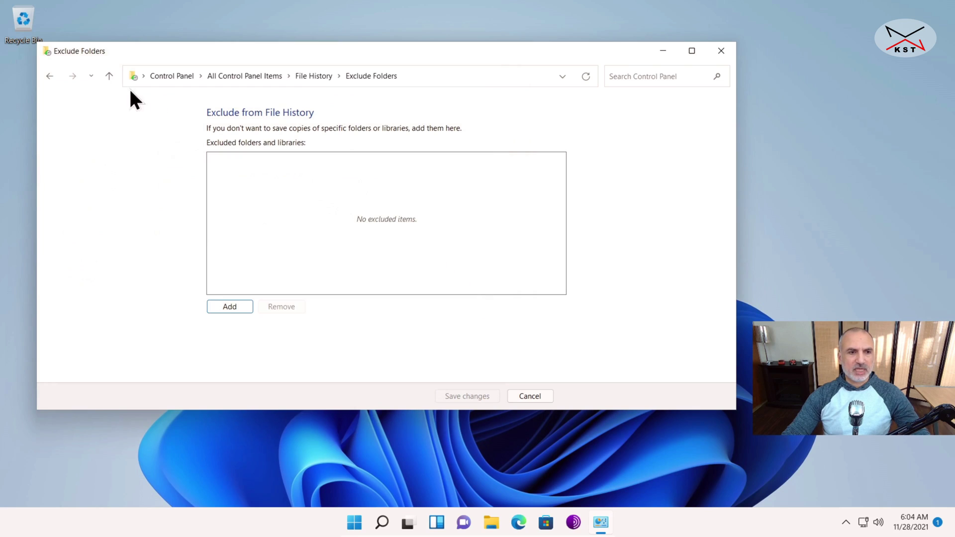
left_click(50, 76)
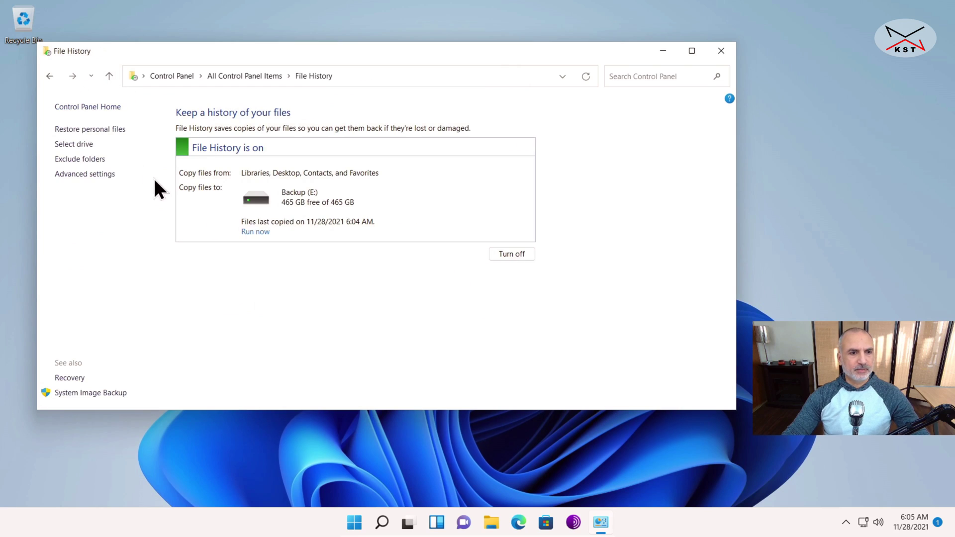
- Set File History to keep saved versions for 6 months, save the change and run a backup immediately
left_click(87, 175)
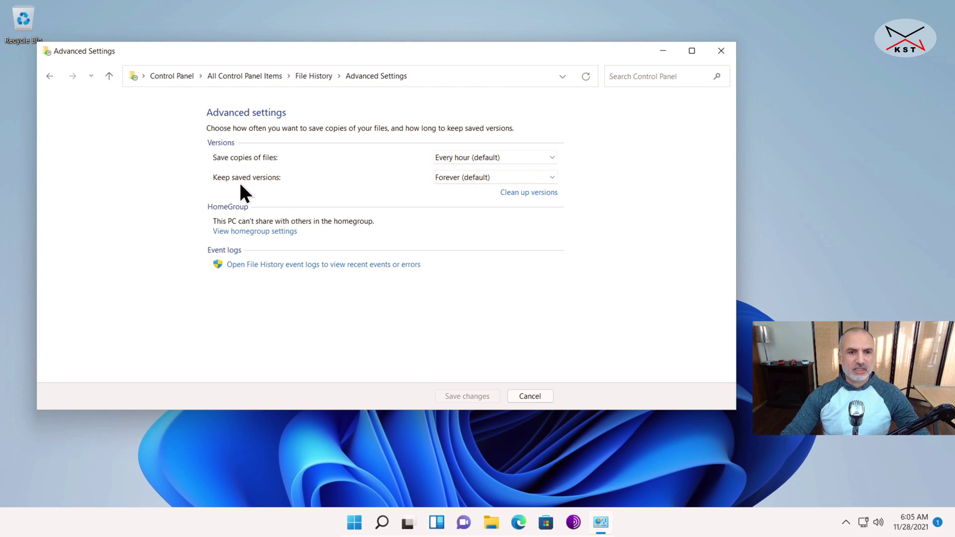
left_click(472, 184)
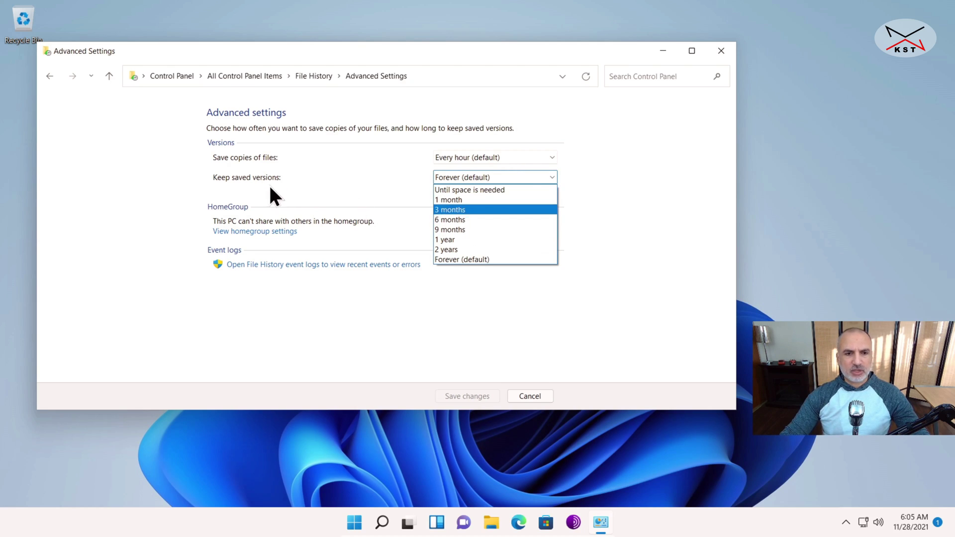
left_click(452, 219)
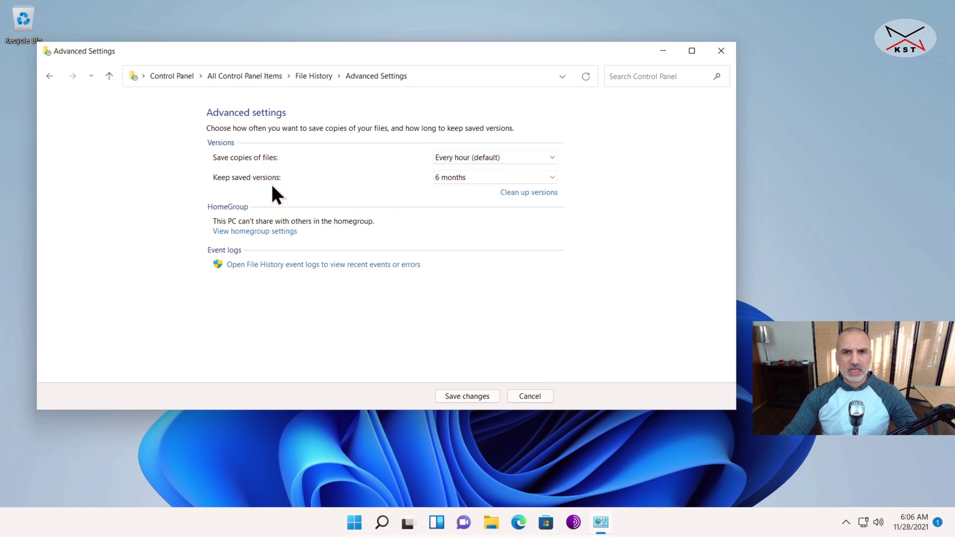
left_click(466, 396)
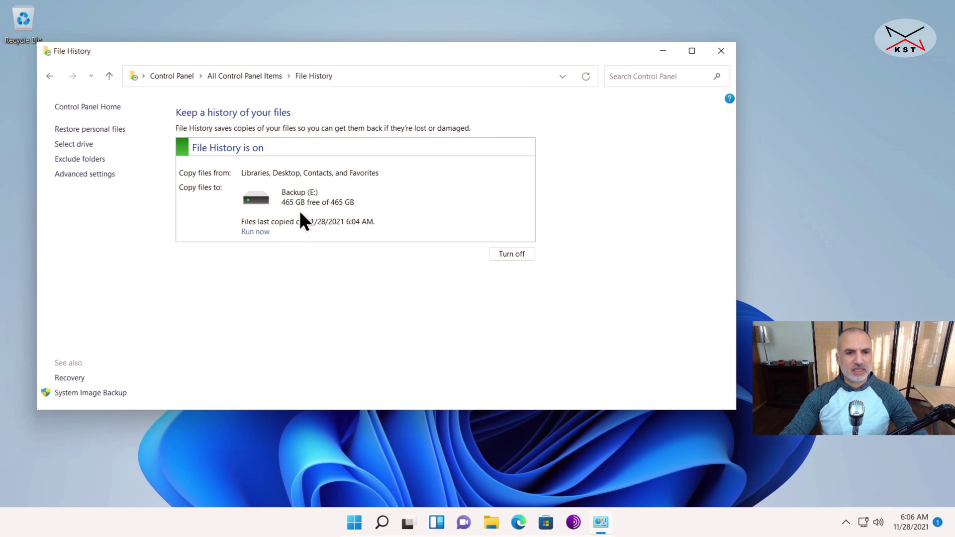
left_click(256, 232)
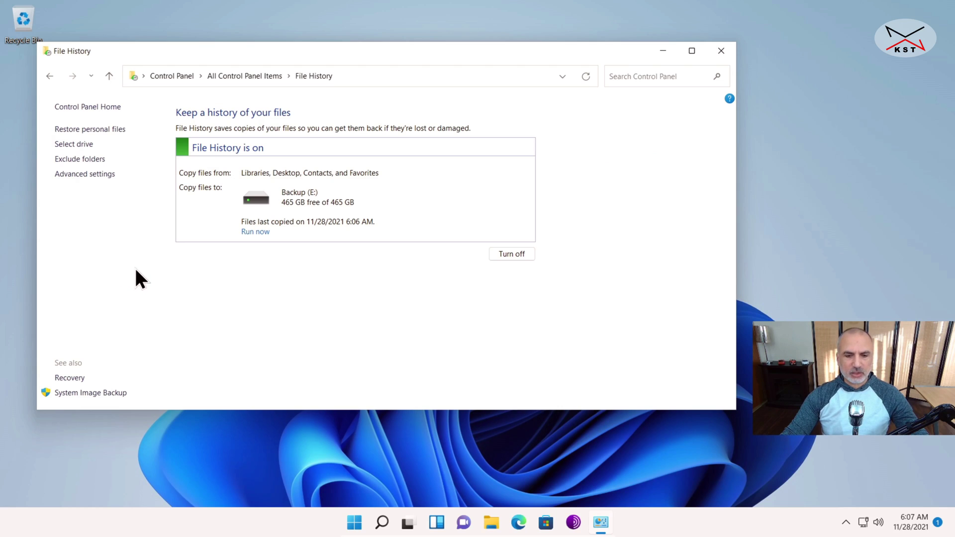
- Search Windows for %localappdata% and open the matching file folder
left_click(382, 522)
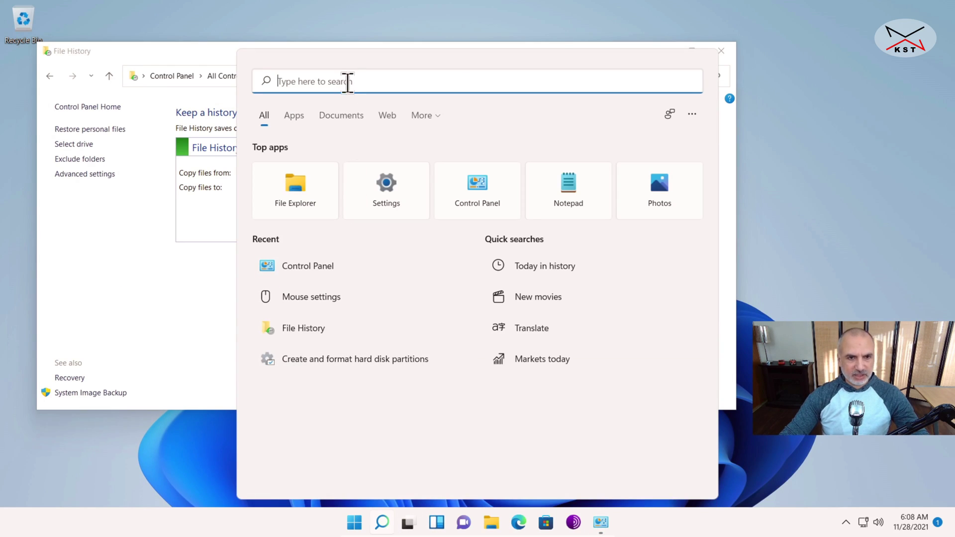
type("%")
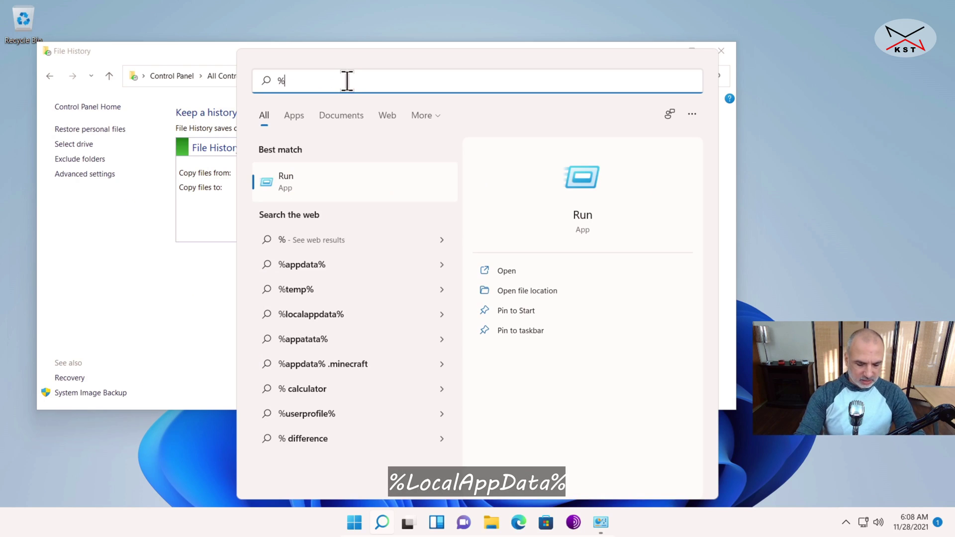
type("localap")
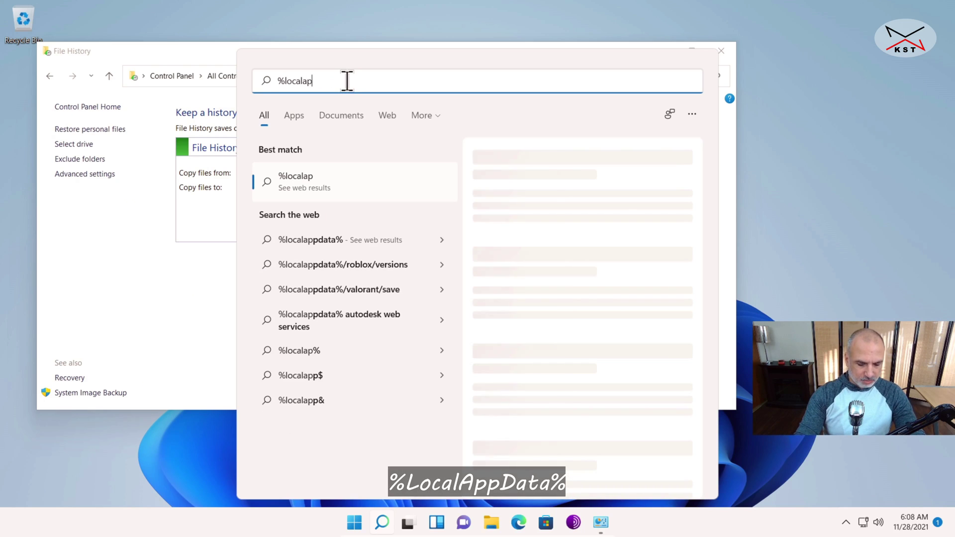
type("pdata%")
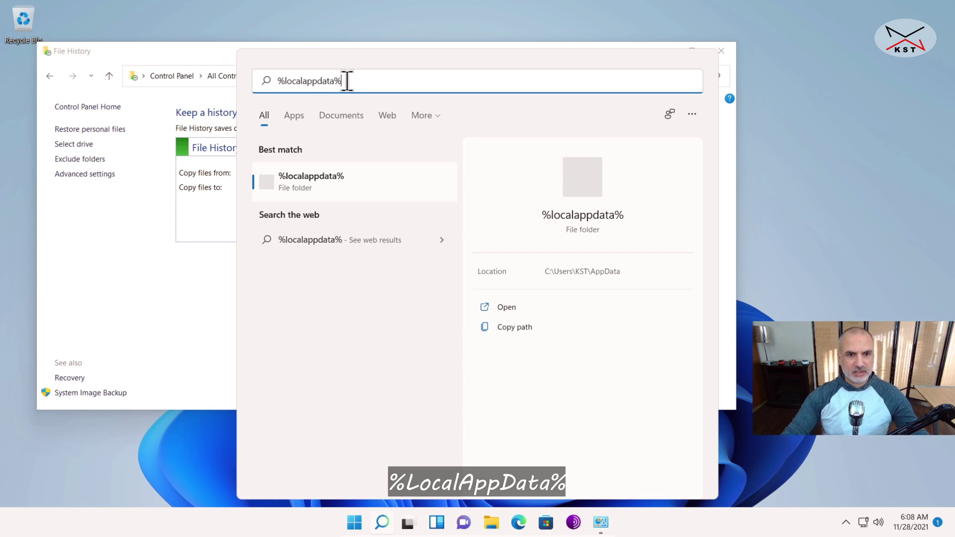
left_click(300, 180)
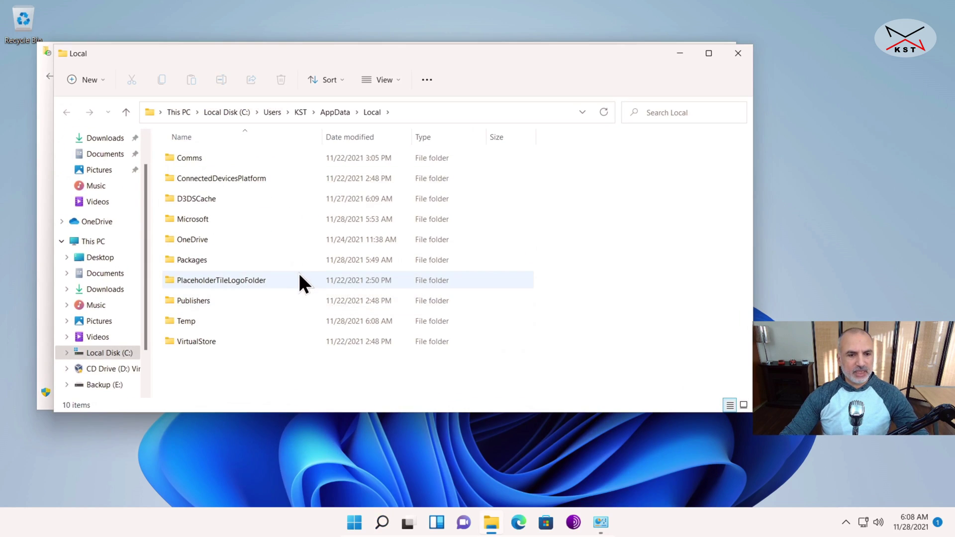
- Go from the Local folder to Microsoft\Windows\FileHistory\Configuration
double_click(198, 221)
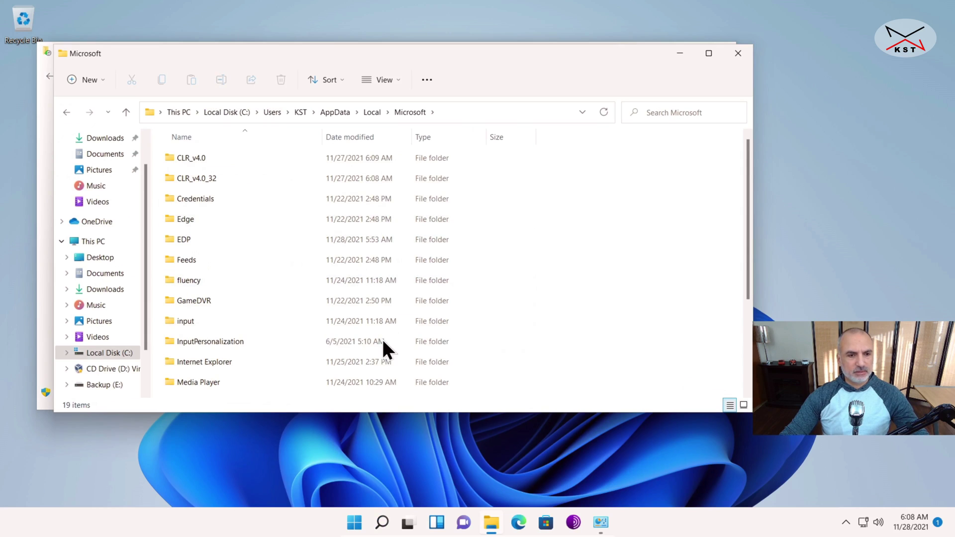
scroll(259, 318, "down", 2)
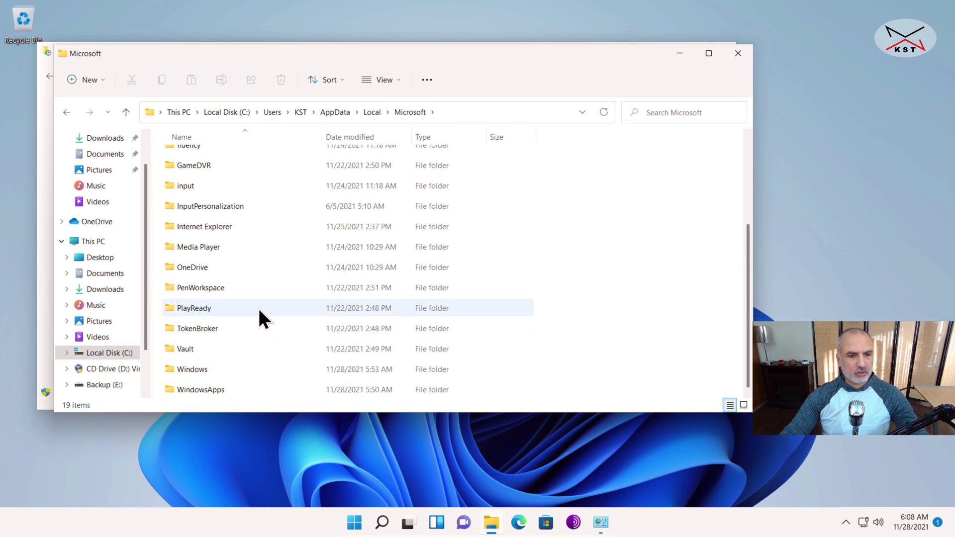
double_click(198, 370)
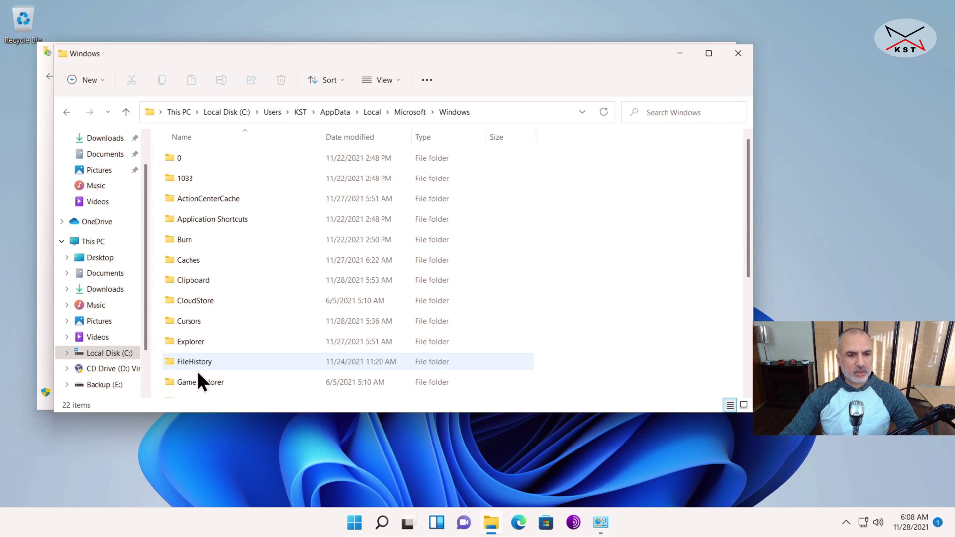
scroll(277, 348, "down", 2)
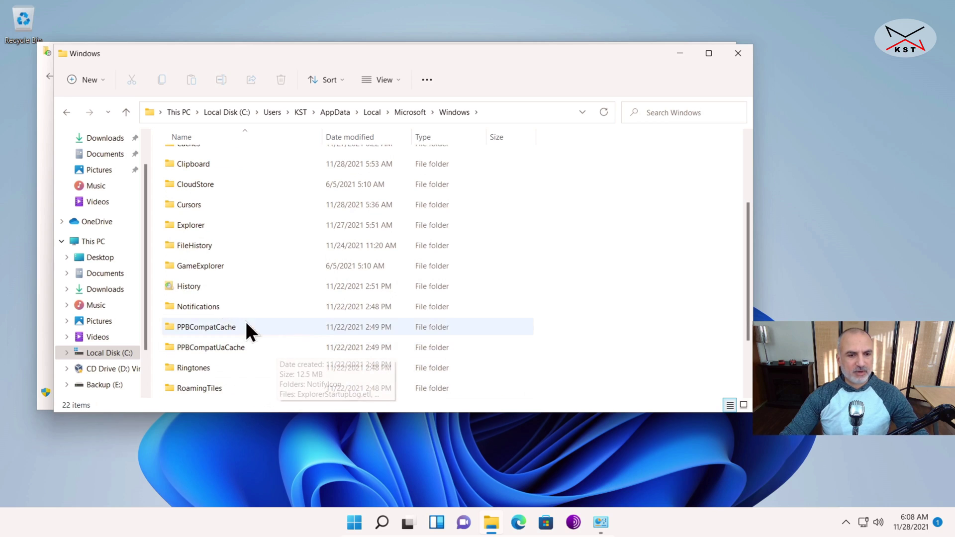
double_click(186, 246)
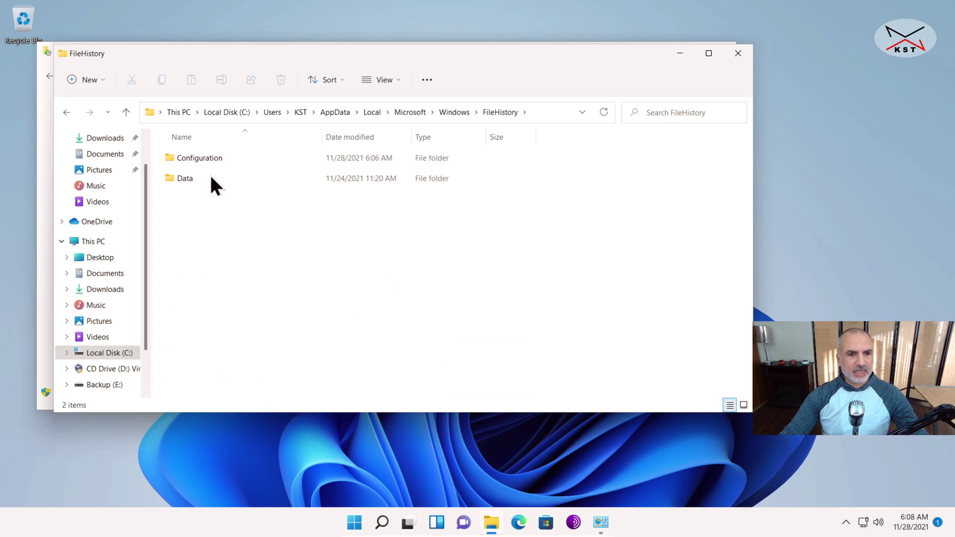
double_click(191, 163)
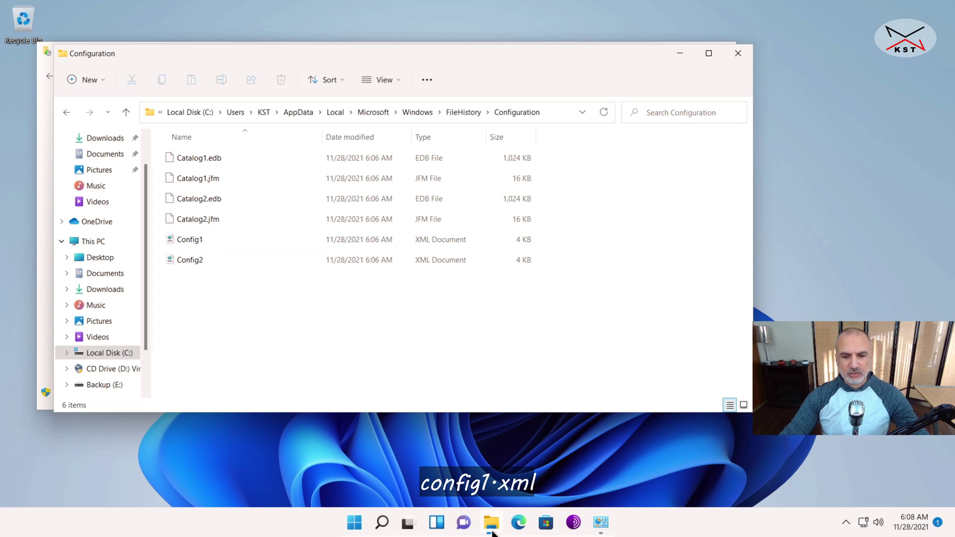
- Open the Shared files folder on Local Disk (C:) in a separate window, check its full path and minimize that window
mouse_move(493, 525)
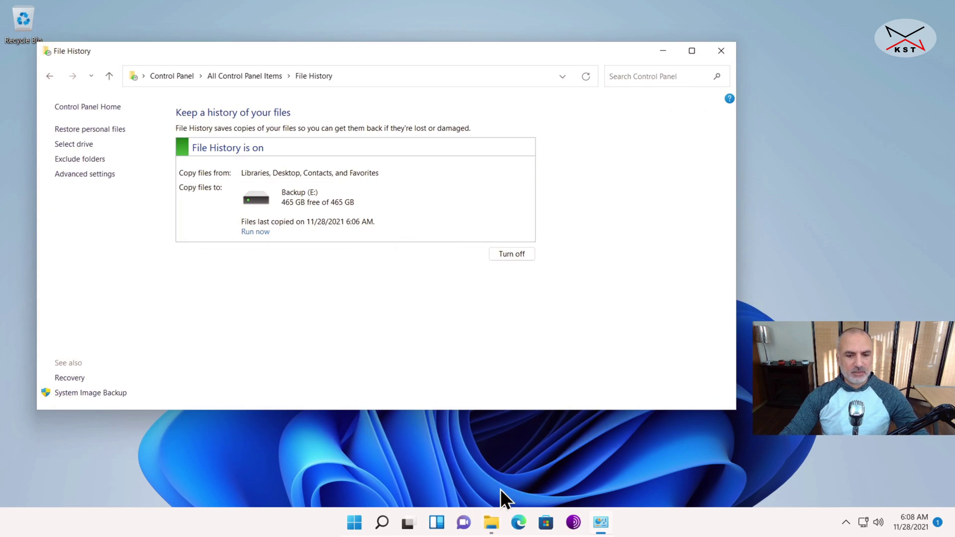
left_click(492, 525)
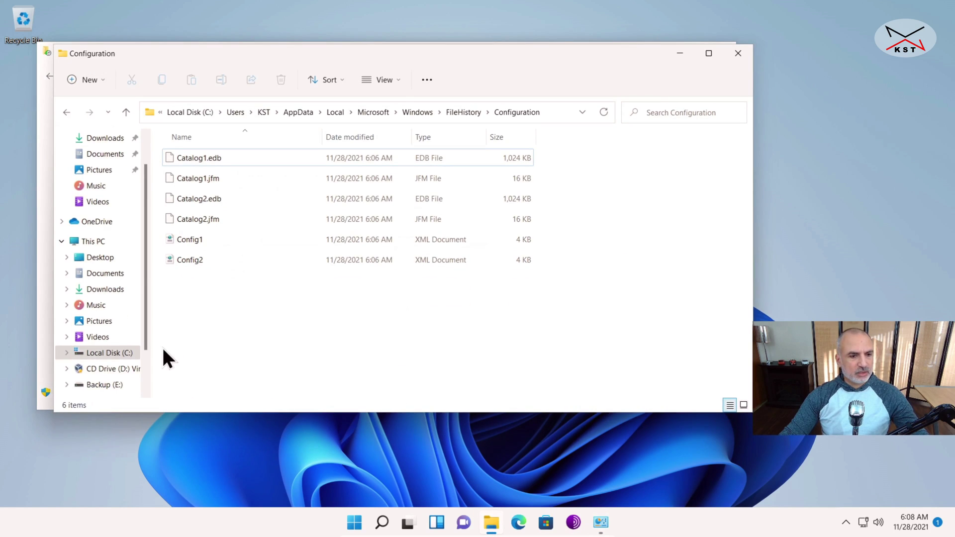
right_click(93, 243)
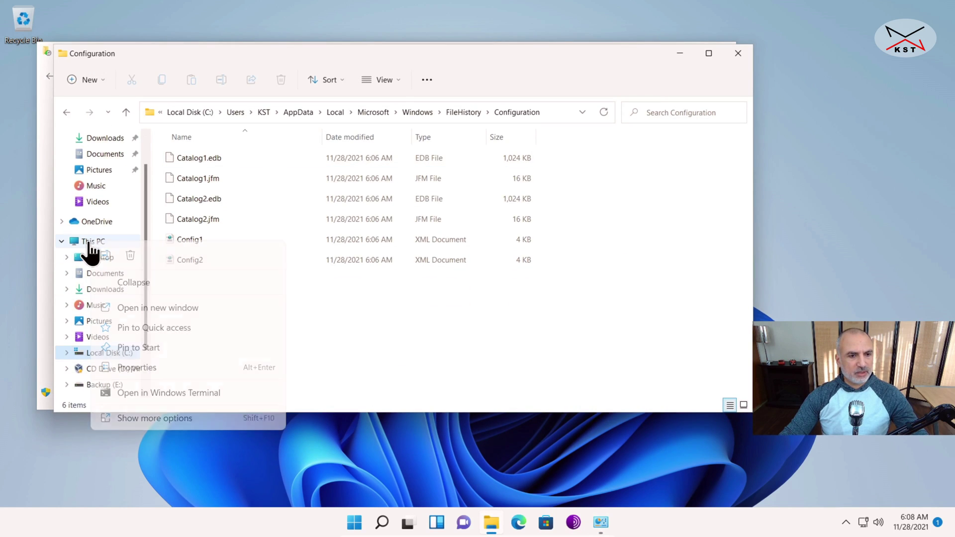
left_click(141, 306)
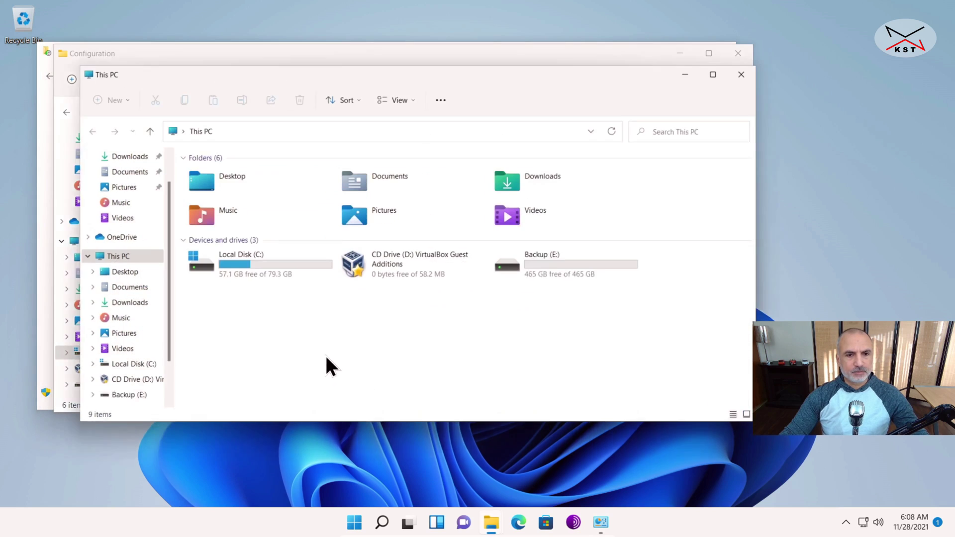
double_click(237, 261)
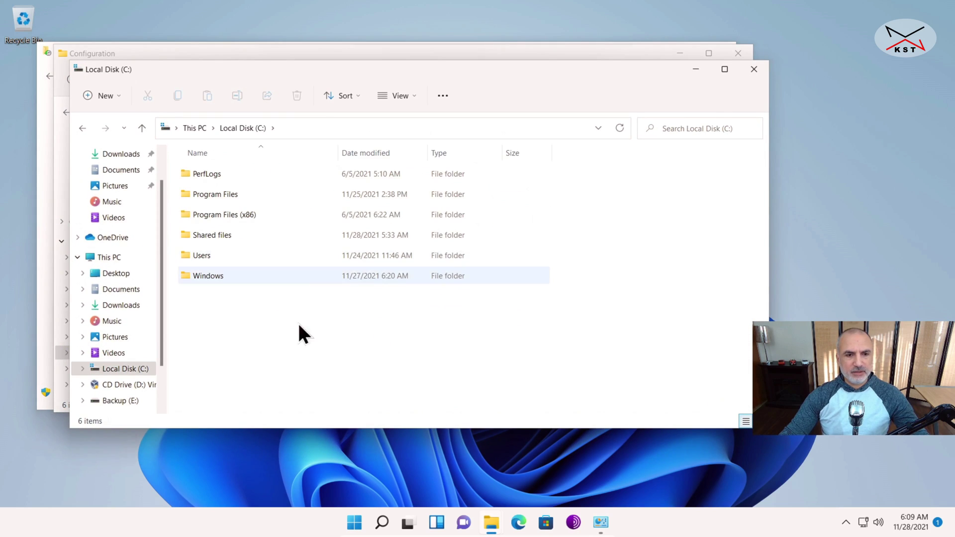
double_click(209, 234)
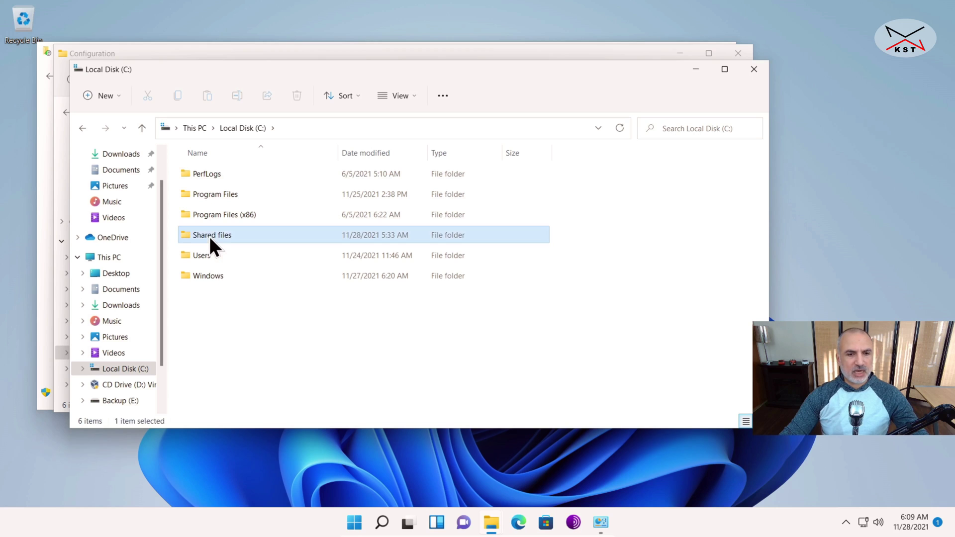
left_click(82, 128)
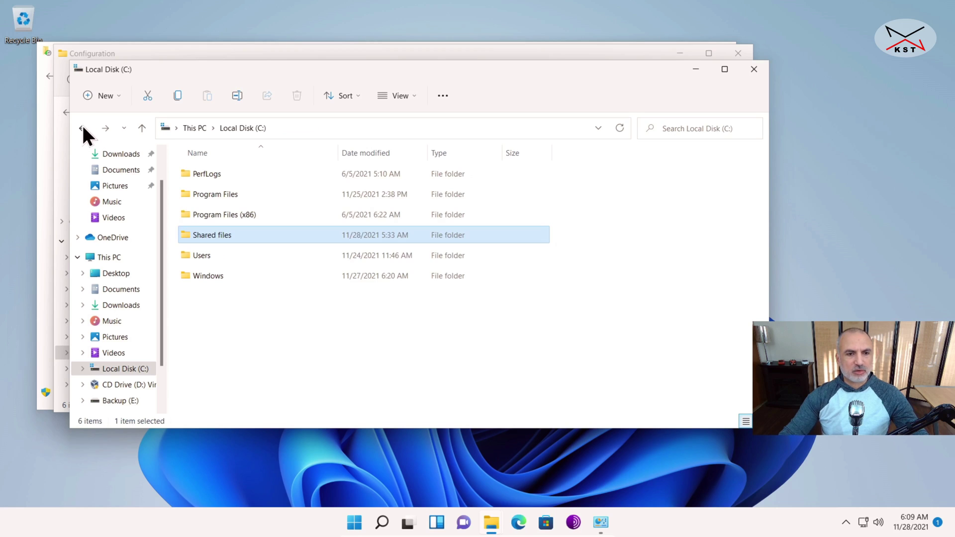
double_click(226, 235)
left_click(331, 125)
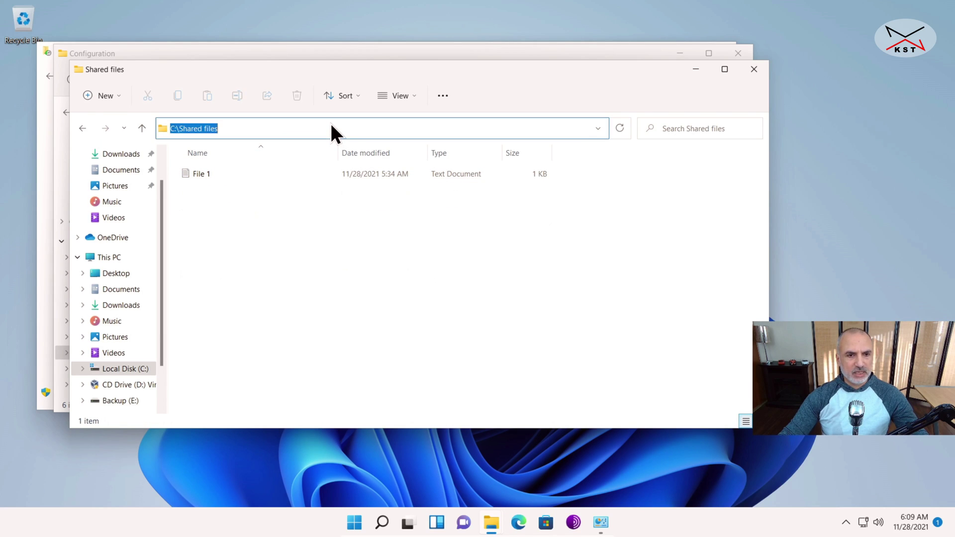
key("Escape")
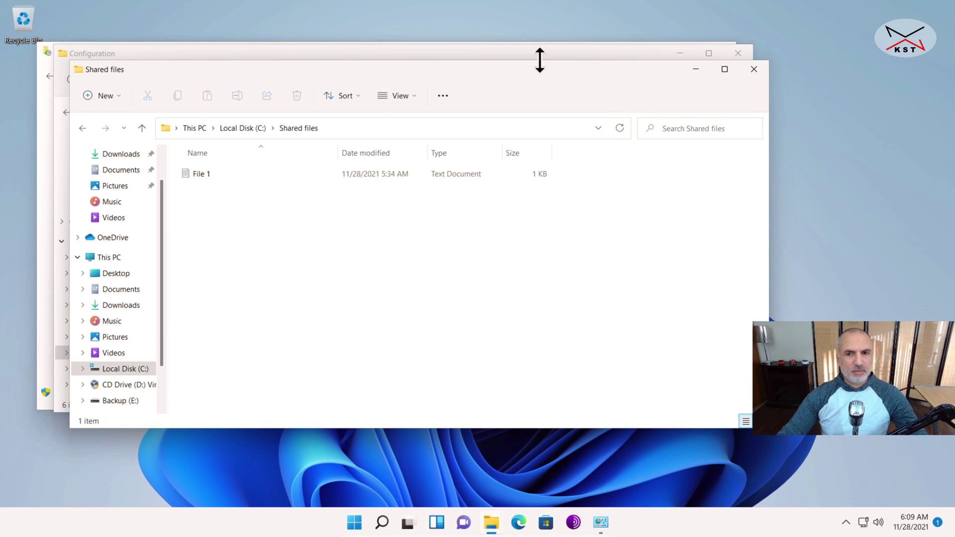
left_click(695, 69)
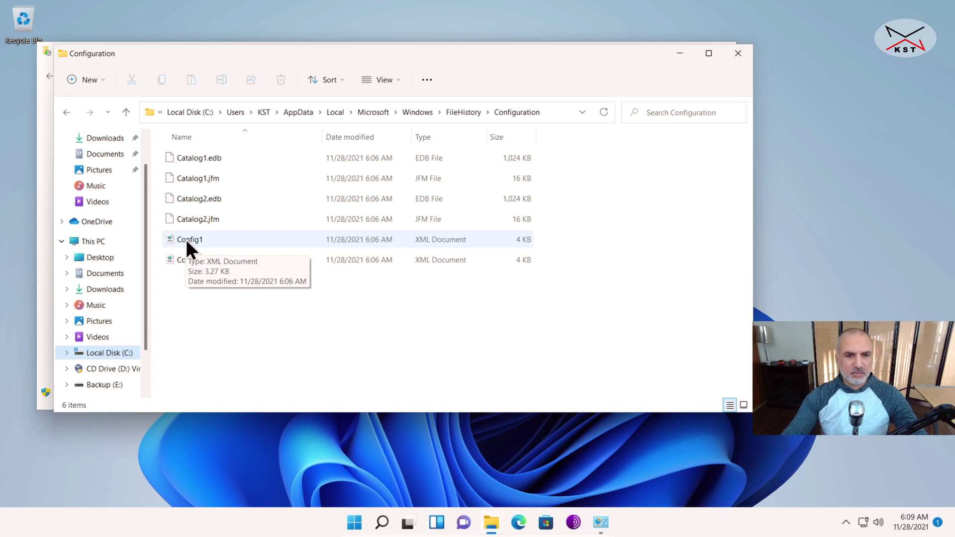
- Open the Config1 XML file from the Configuration folder in Notepad without making it the default app
right_click(186, 238)
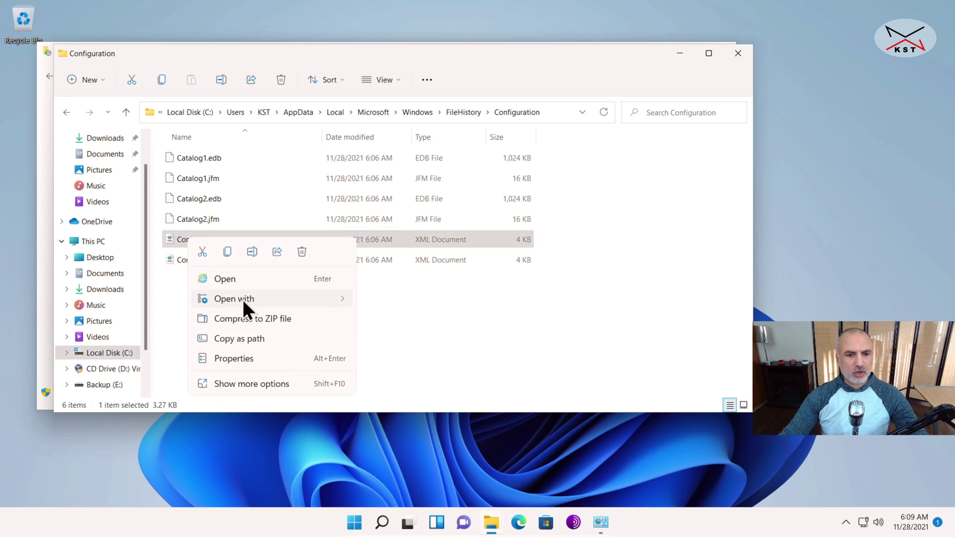
mouse_move(241, 300)
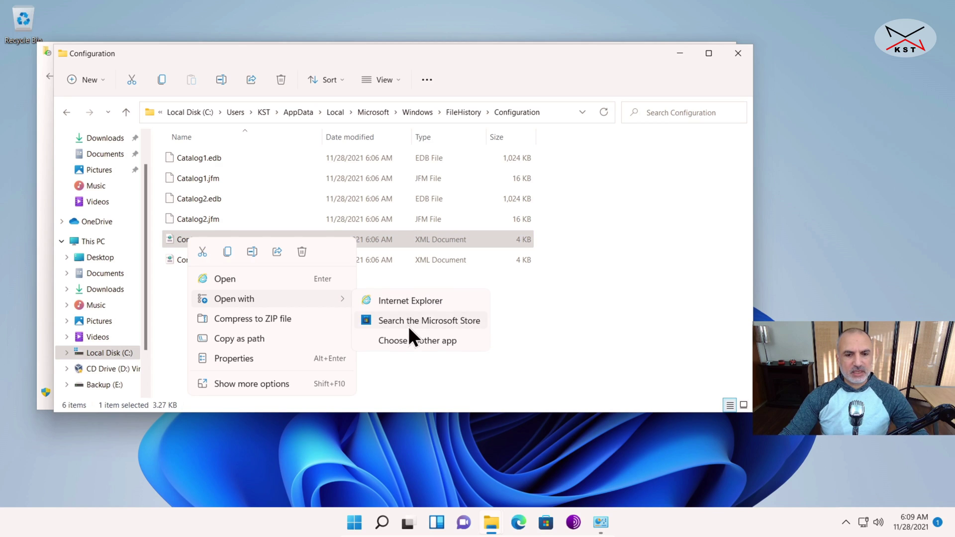
left_click(398, 341)
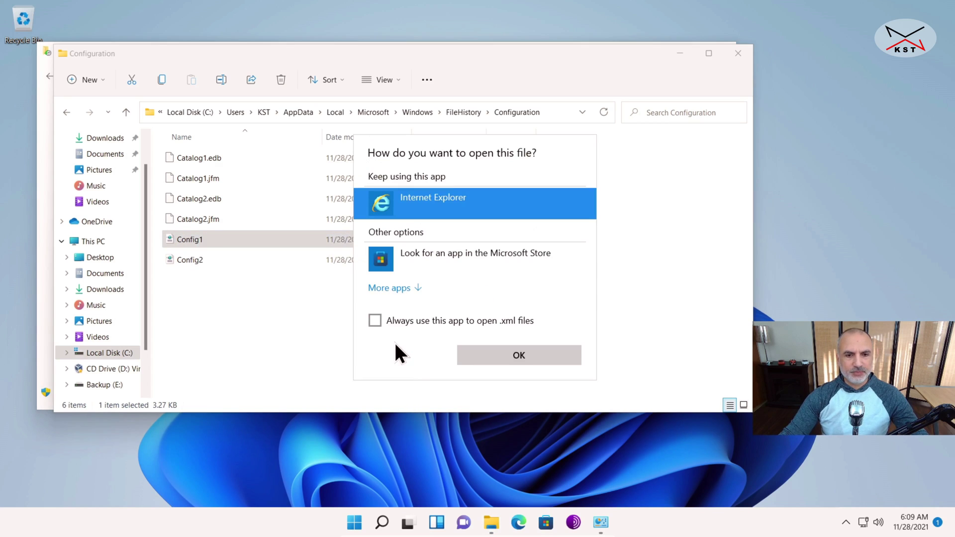
left_click(405, 288)
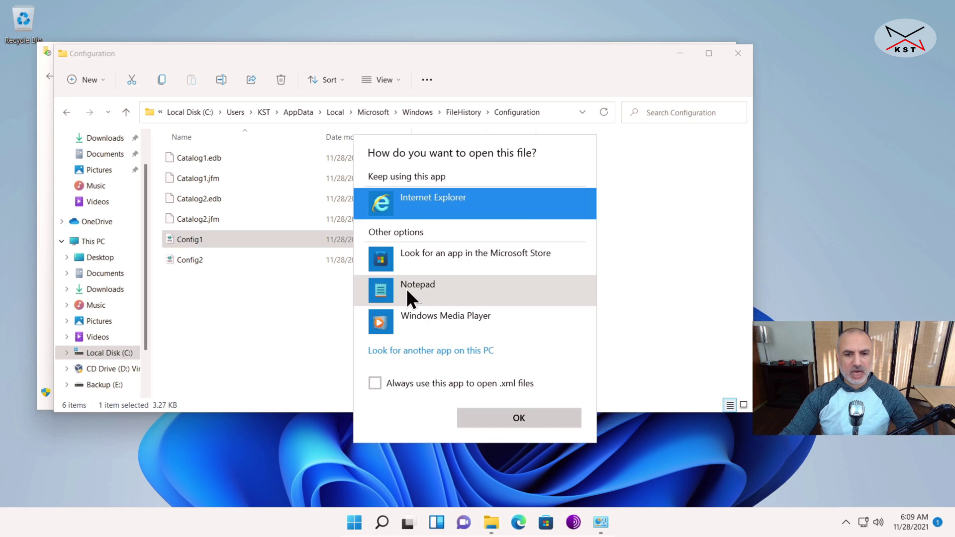
left_click(416, 289)
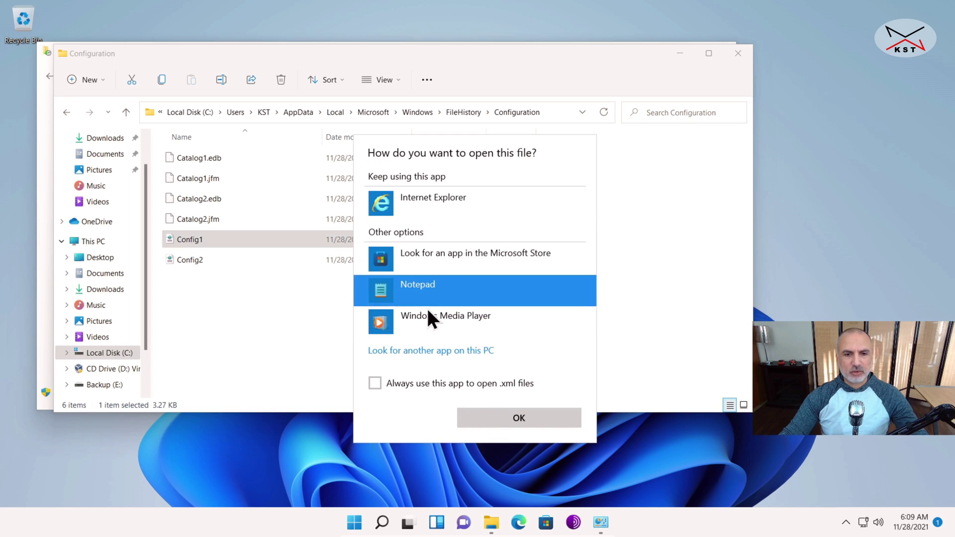
left_click(492, 418)
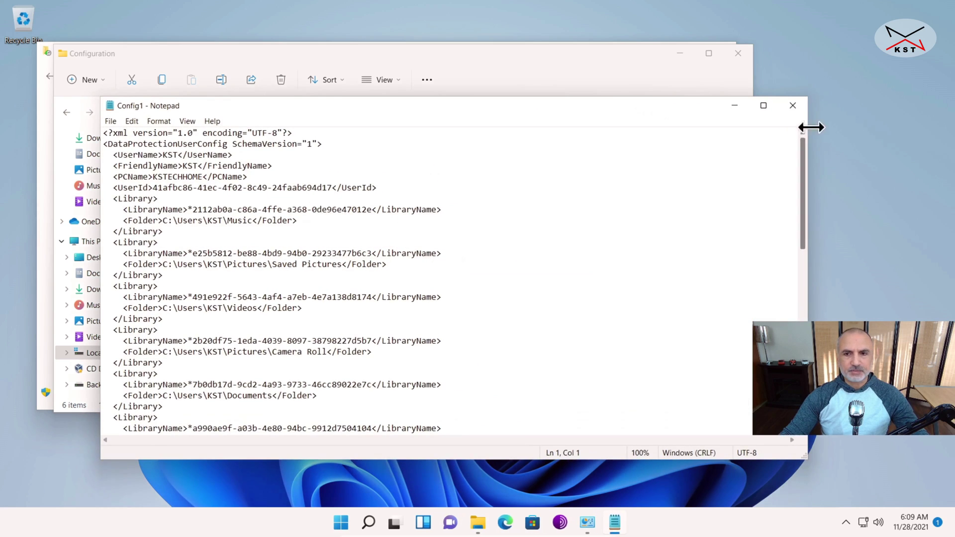
- Duplicate the Saved Games UserFolder entry onto a new line directly below it in the Config1 file
left_click(764, 105)
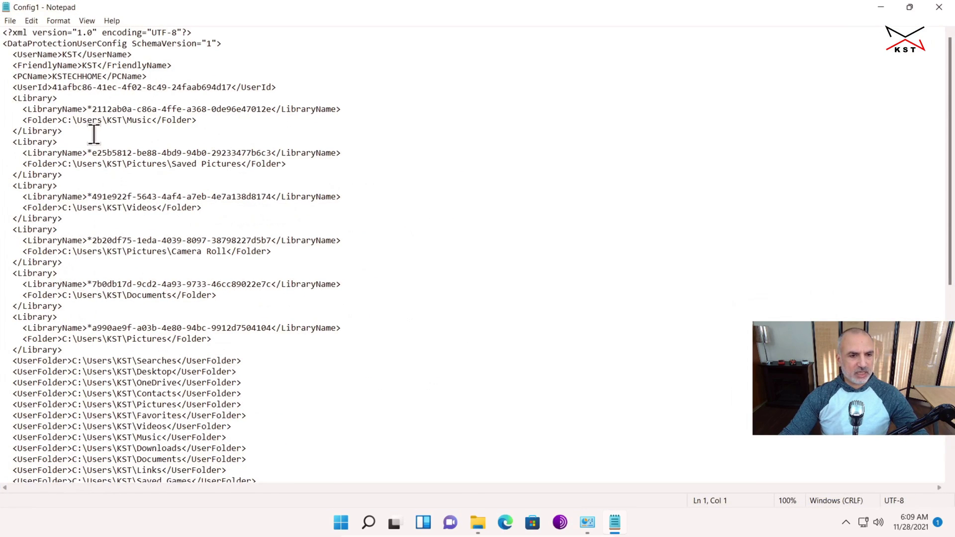
scroll(95, 131, "down", 4)
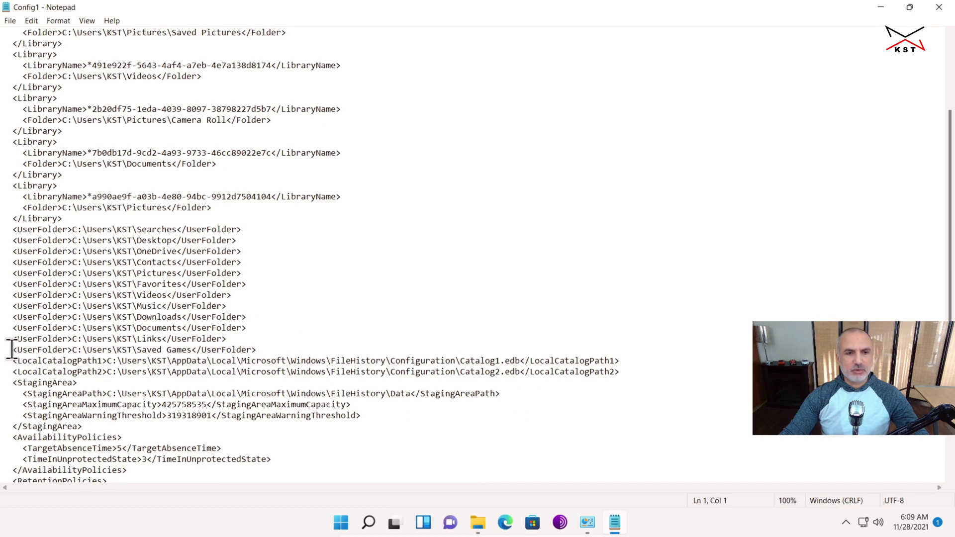
left_click(259, 353)
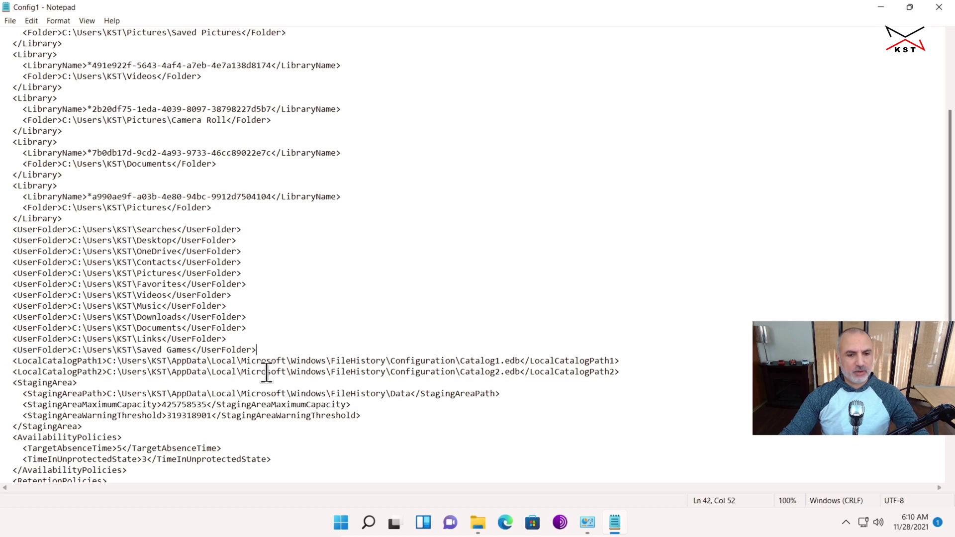
key("Return")
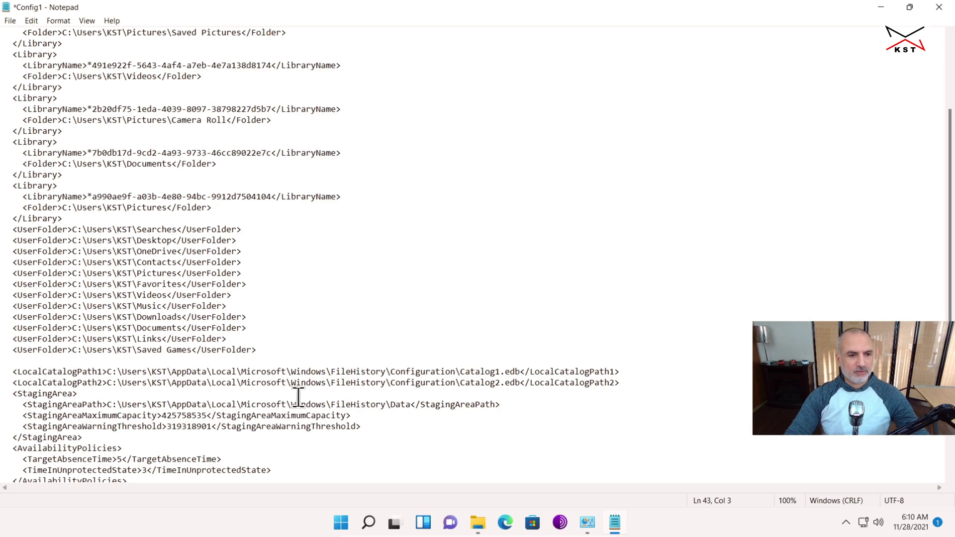
left_click_drag(13, 349, 264, 351)
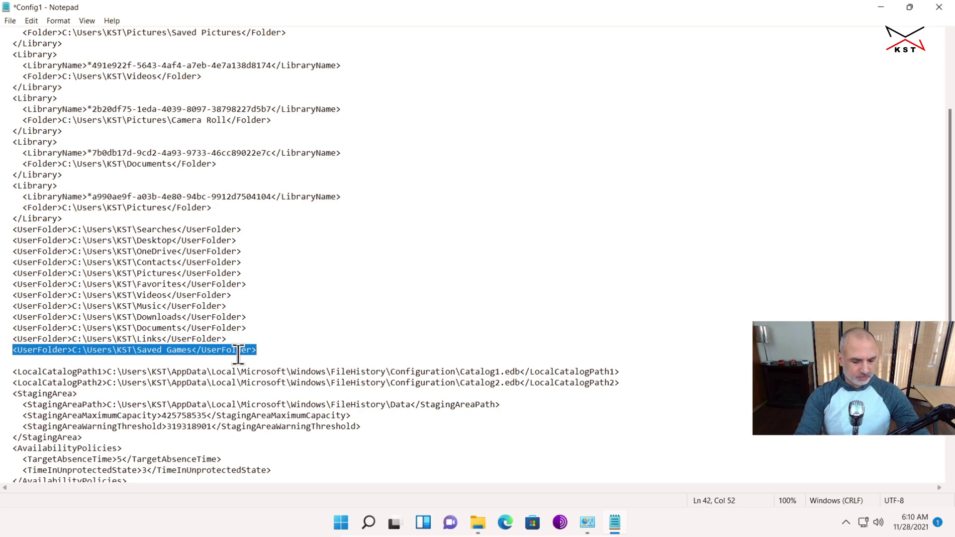
key("ctrl+c")
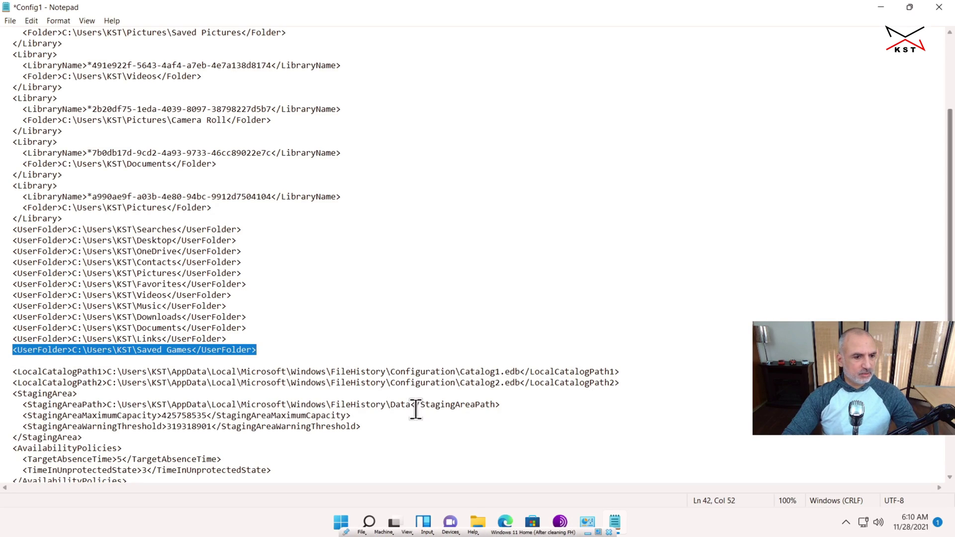
left_click(75, 359)
key("ctrl+v")
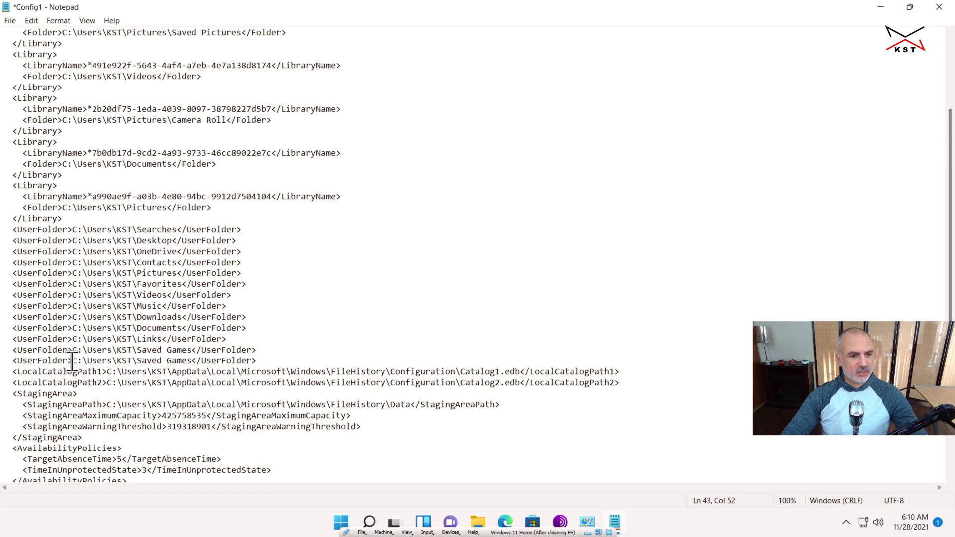
- Replace the path in the duplicated UserFolder entry with C:\Shared files, keeping the closing tag intact
left_click_drag(73, 362, 198, 357)
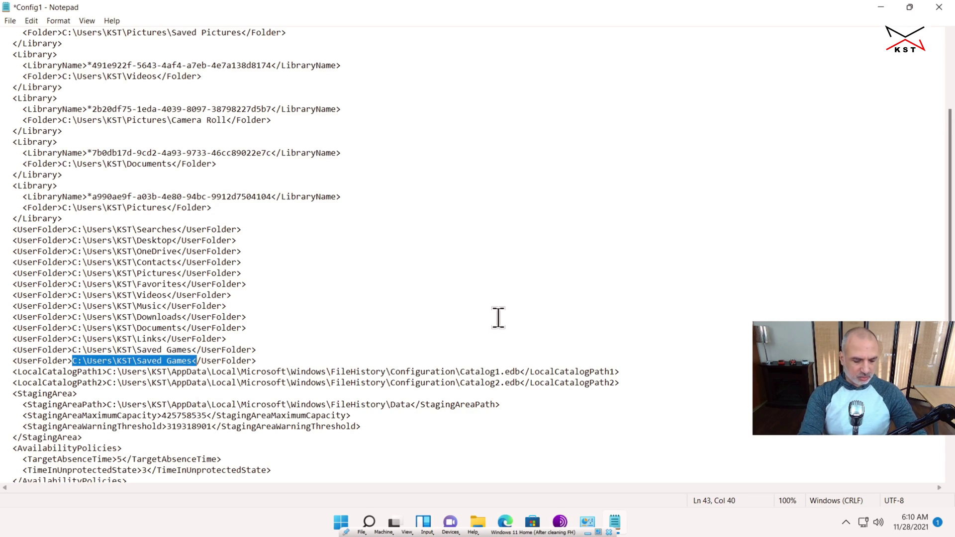
key("super+v")
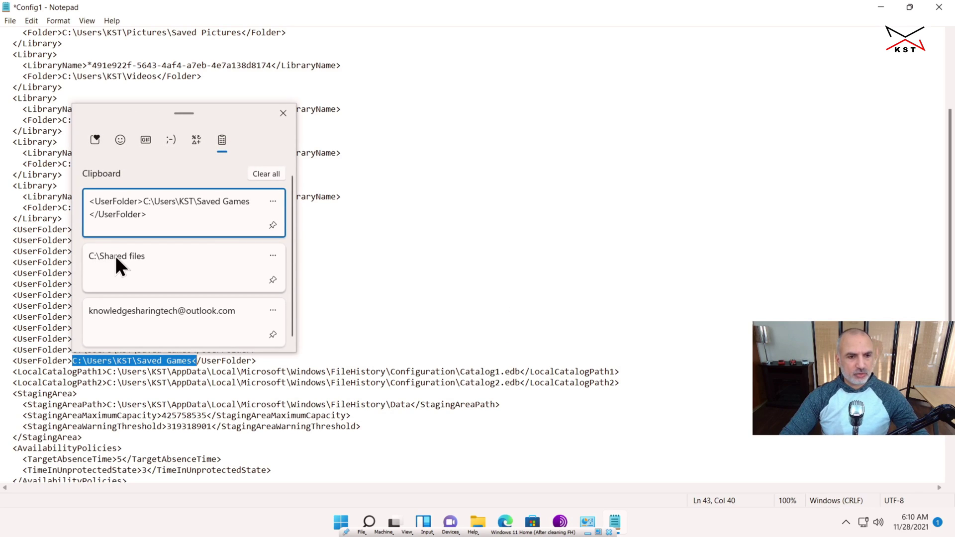
left_click(114, 254)
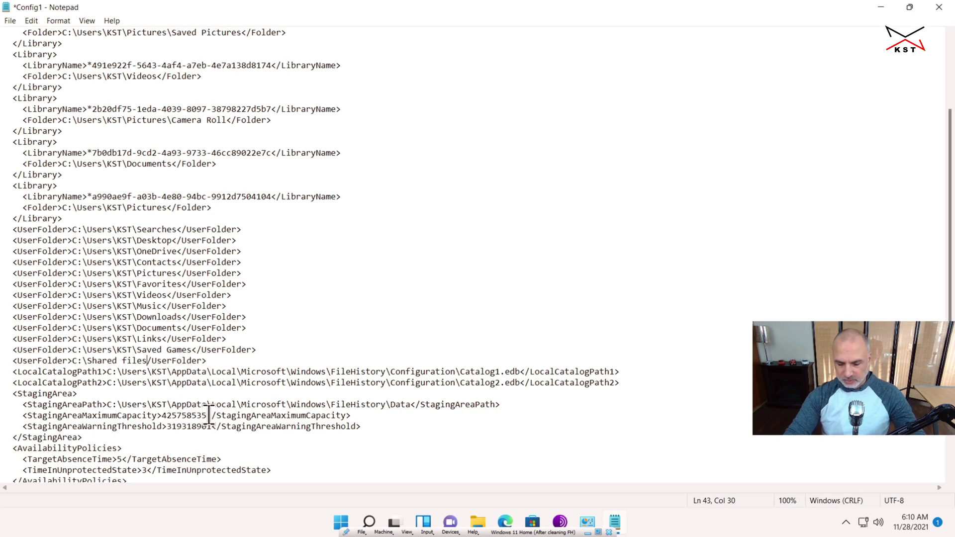
type("<")
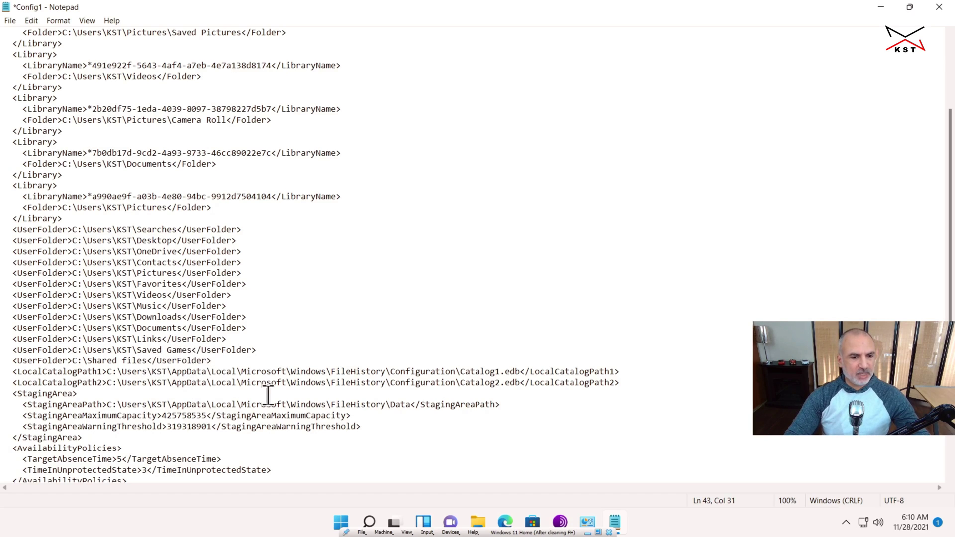
- Save the edited Config1 file and close it
left_click(9, 20)
left_click(30, 73)
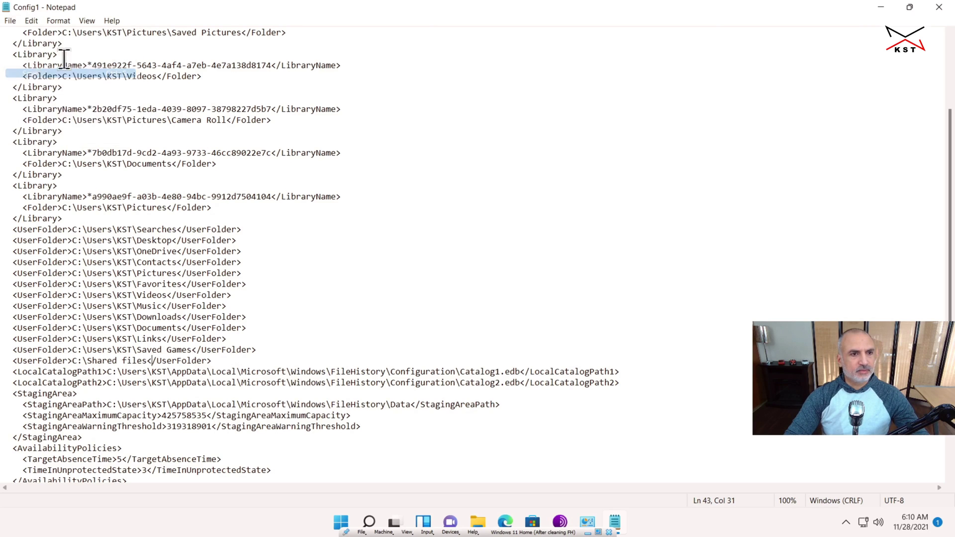
left_click(936, 11)
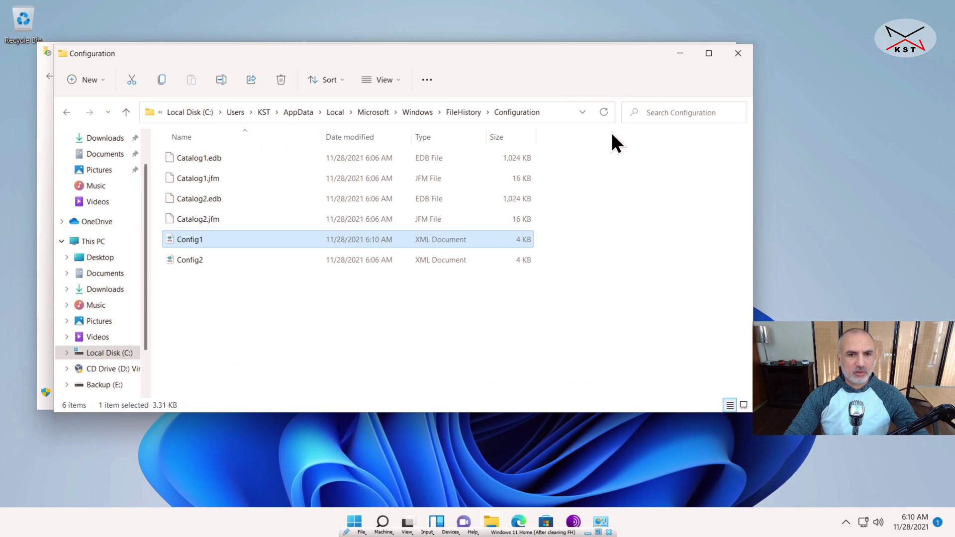
- Run a File History backup now, check the Shared files folder among the restorable personal files, and clear the open windows
left_click_drag(295, 55, 459, 148)
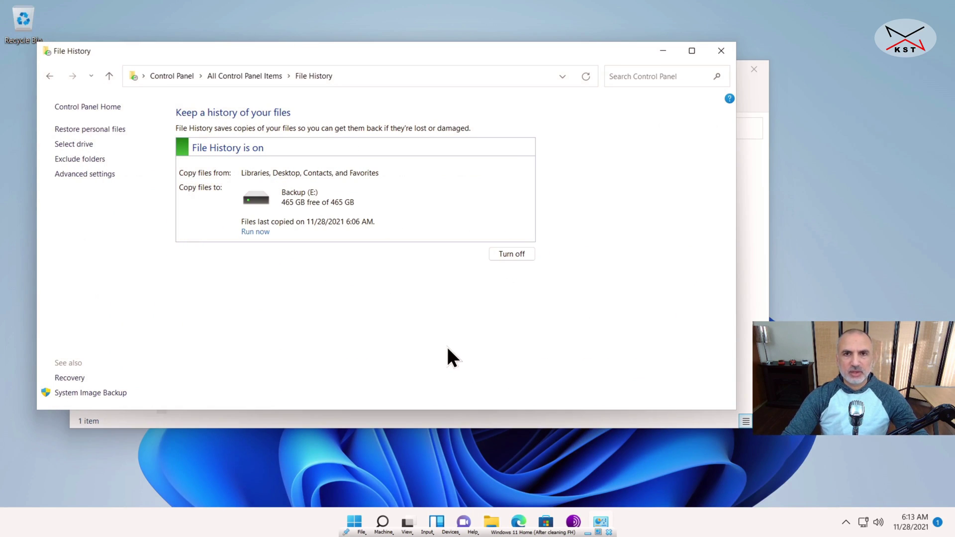
left_click(255, 232)
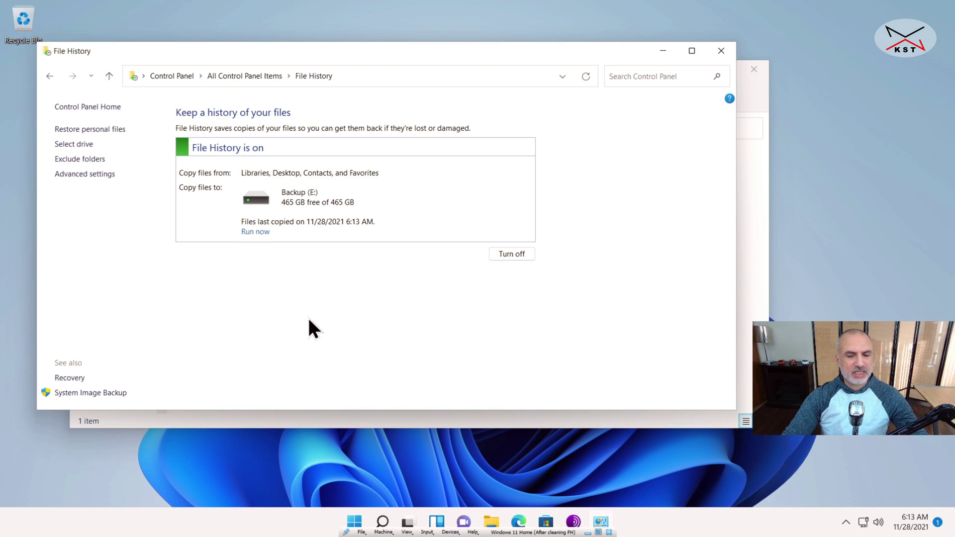
left_click(93, 130)
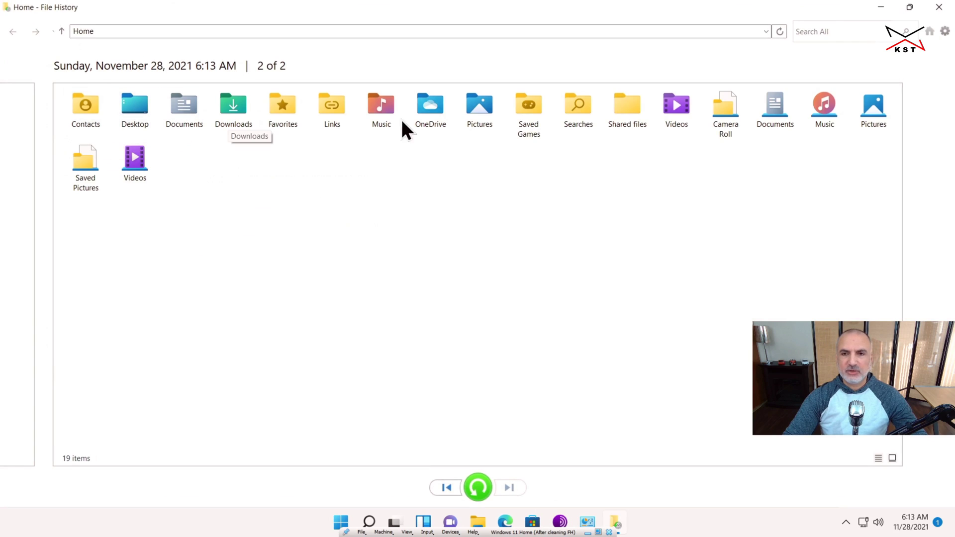
double_click(627, 104)
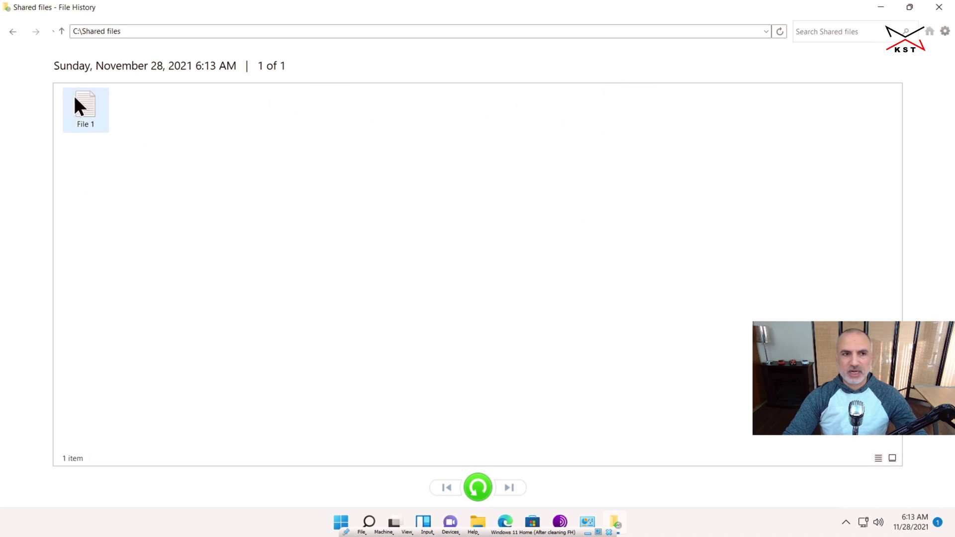
left_click(14, 30)
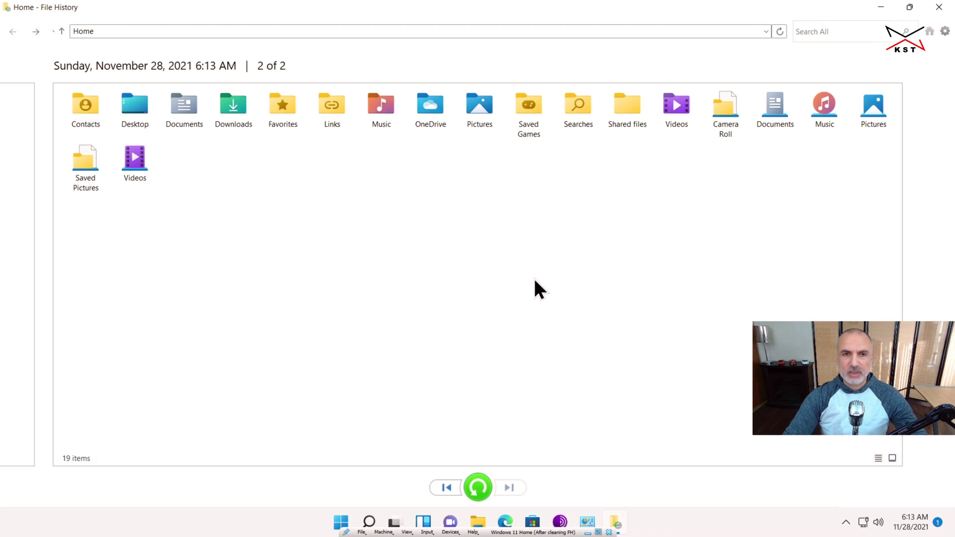
left_click(939, 7)
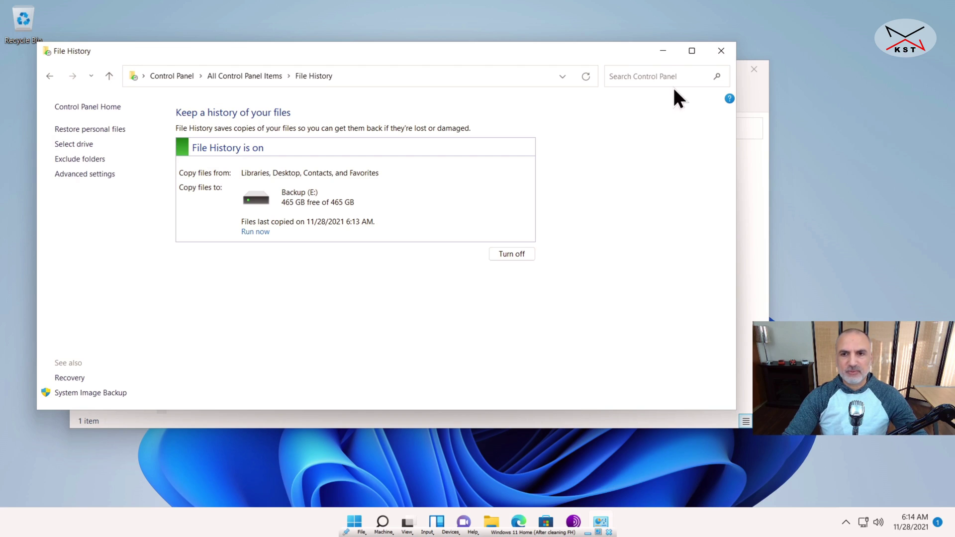
left_click(662, 50)
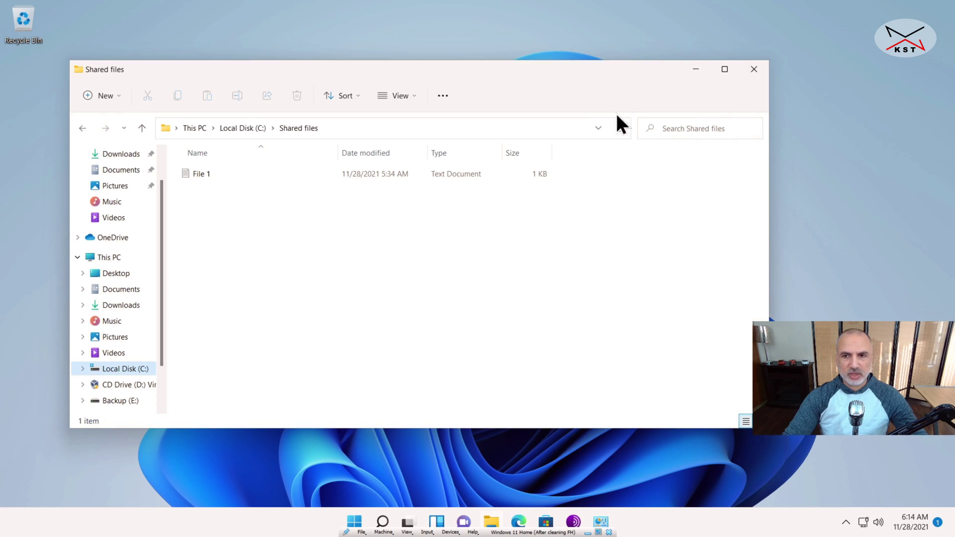
left_click(754, 70)
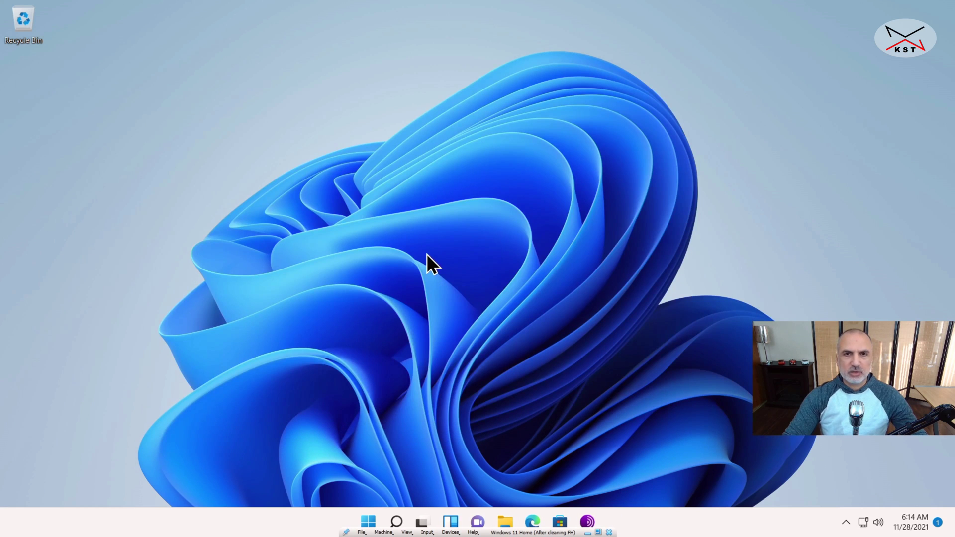
- Open the Windows backup options in Settings from the advanced storage settings
left_click(368, 525)
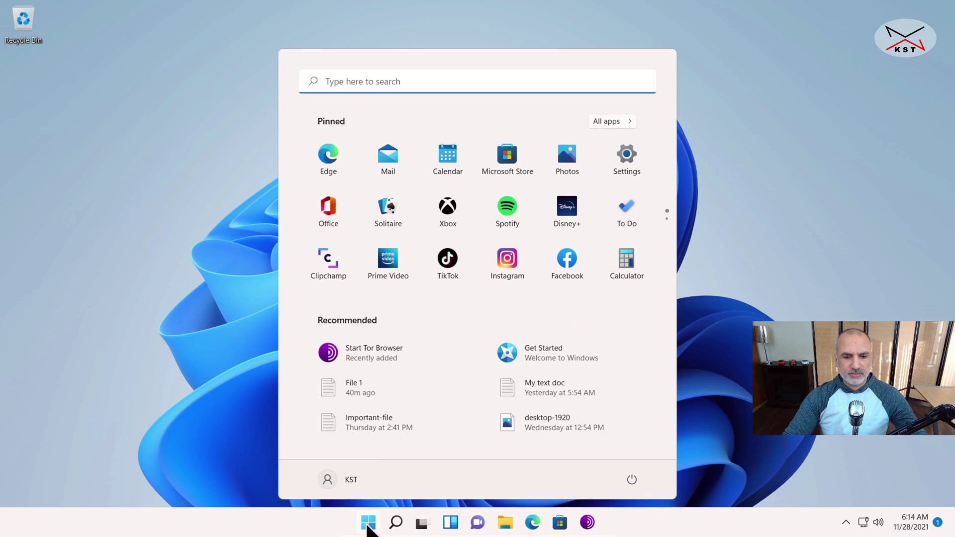
left_click(625, 159)
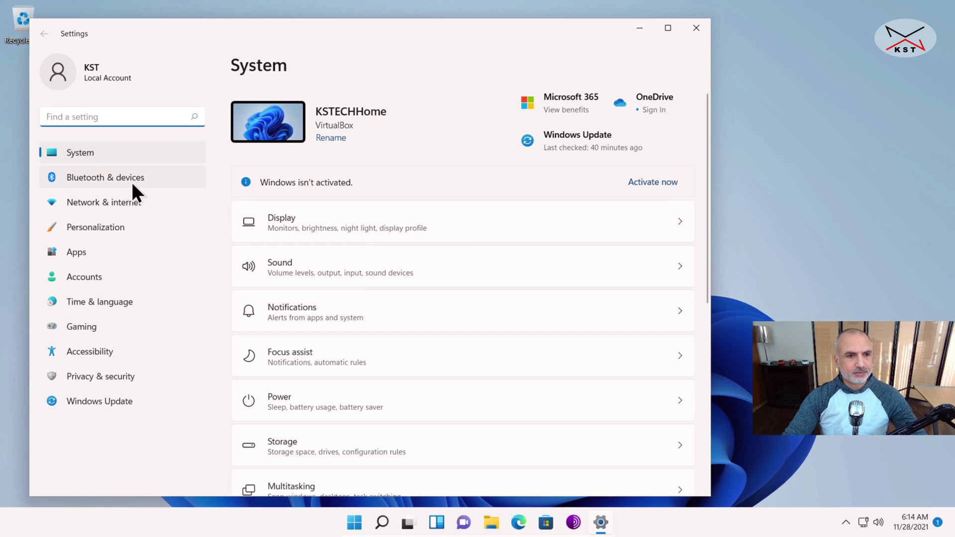
scroll(361, 380, "down", 4)
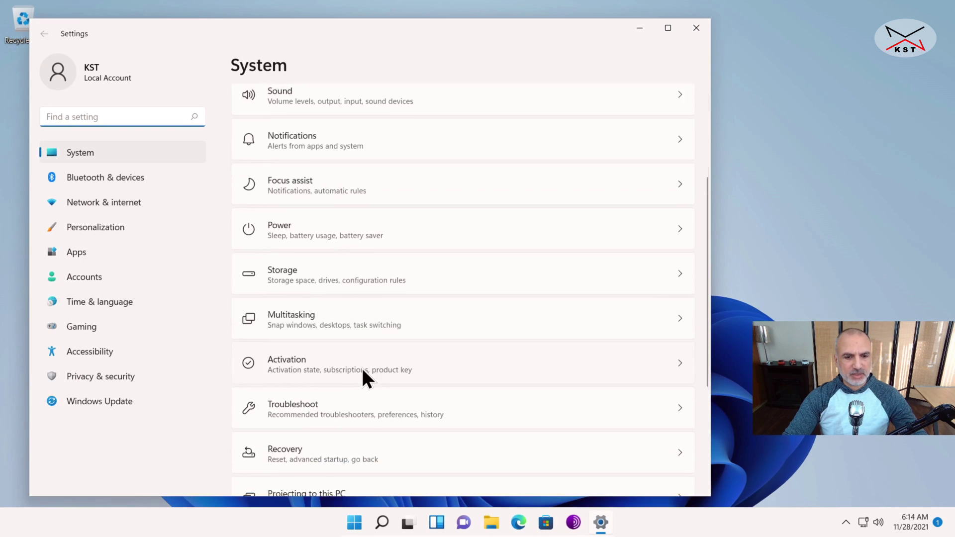
left_click(305, 263)
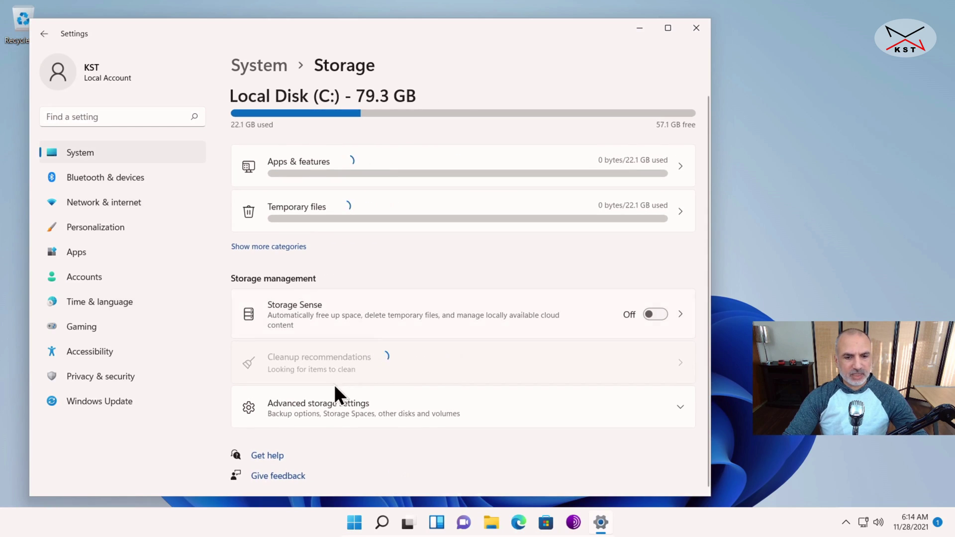
left_click(312, 403)
scroll(345, 340, "down", 5)
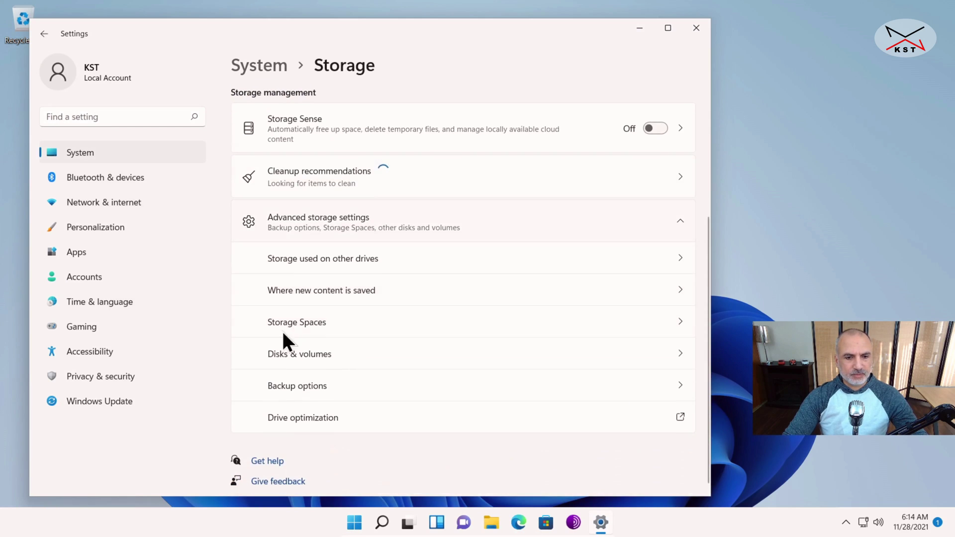
left_click(289, 379)
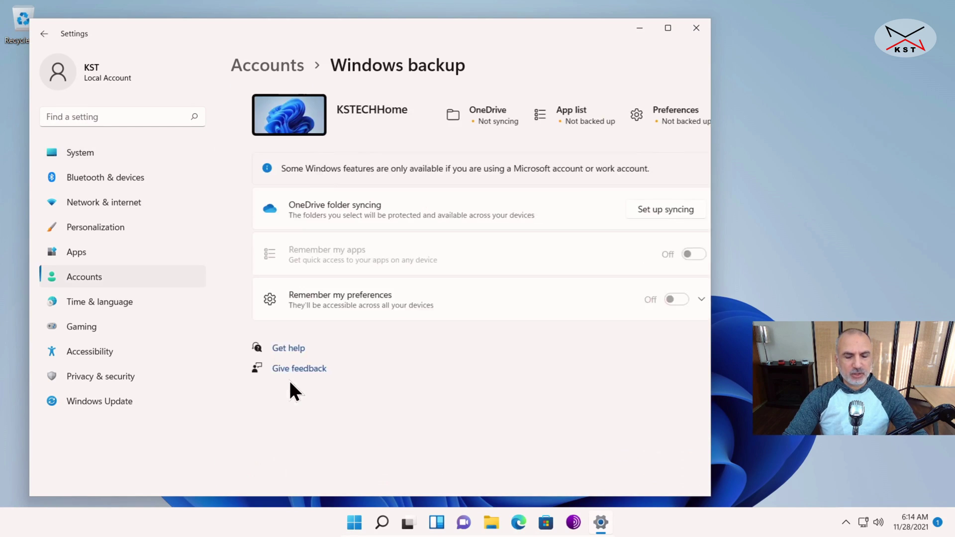
- Start setting up OneDrive folder syncing and sign in with the Microsoft account's e-mail address and password
left_click(639, 211)
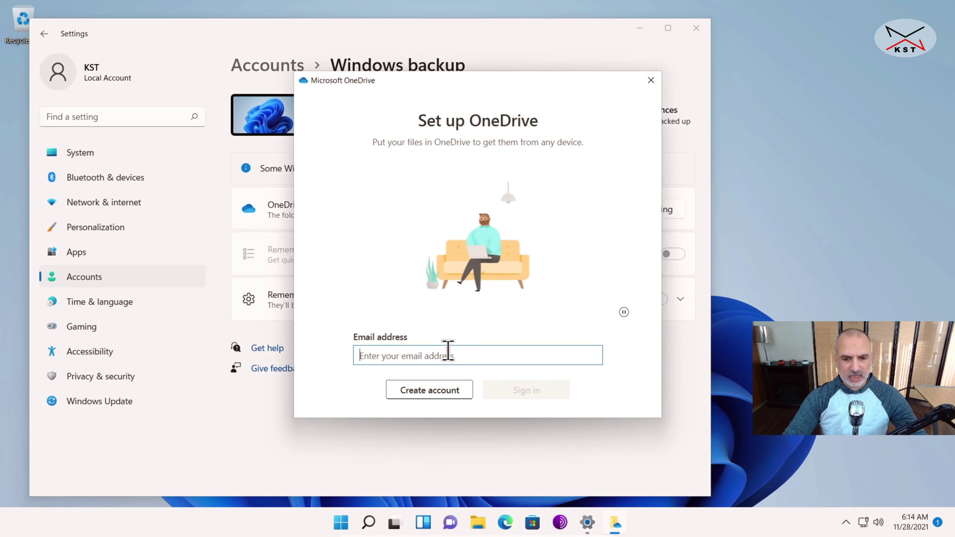
key("super+v")
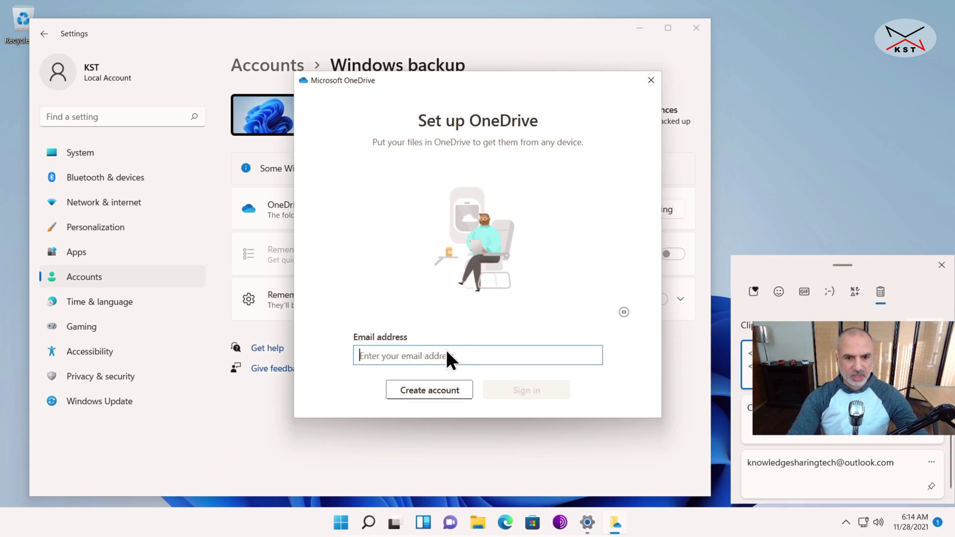
left_click(830, 478)
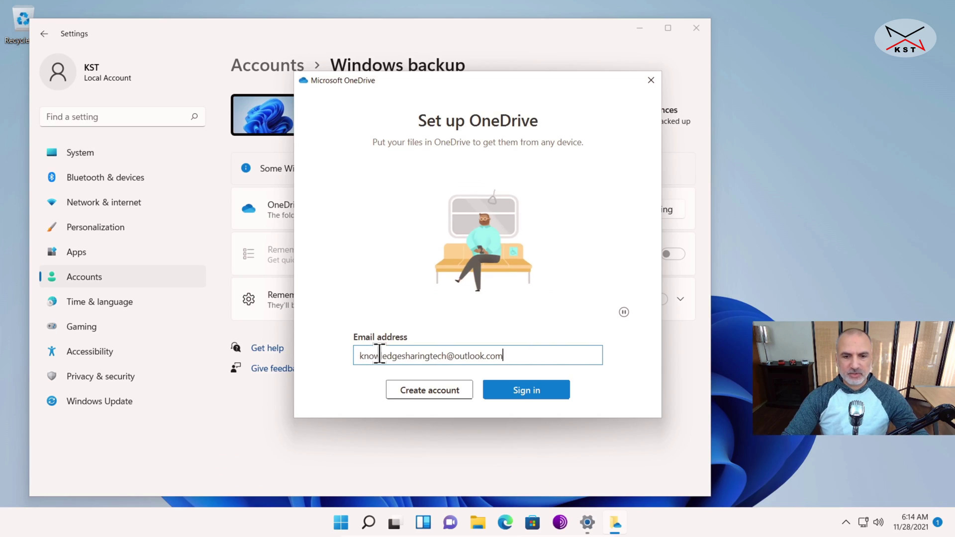
left_click(523, 395)
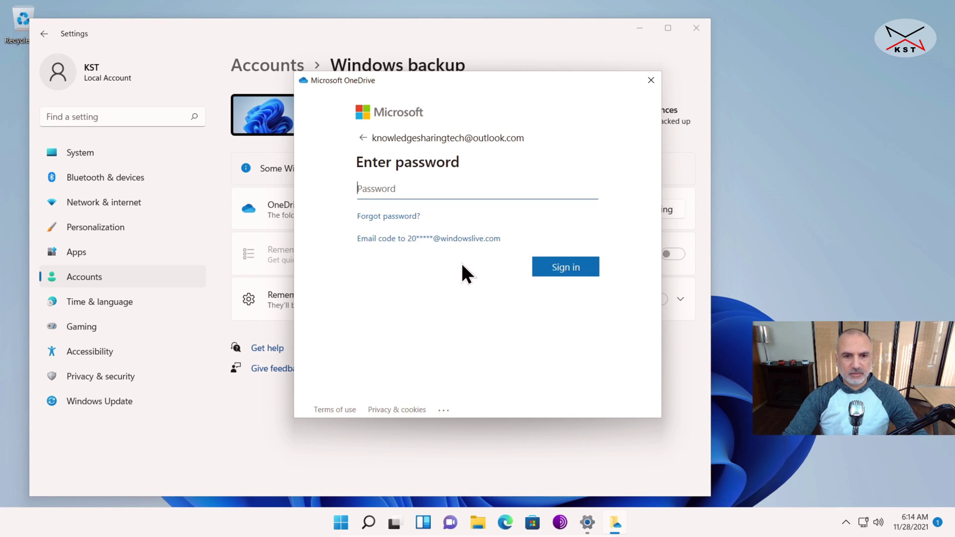
type("•••••••••")
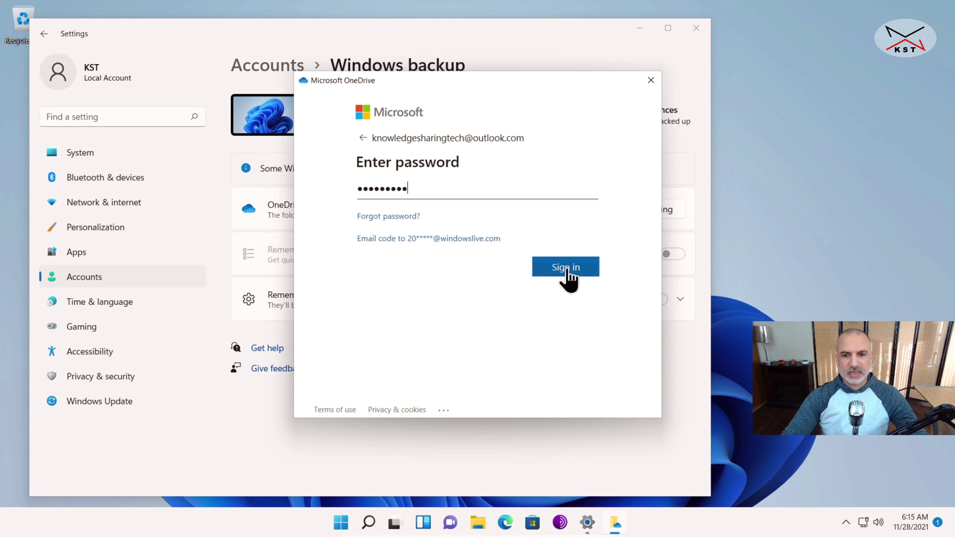
left_click(567, 269)
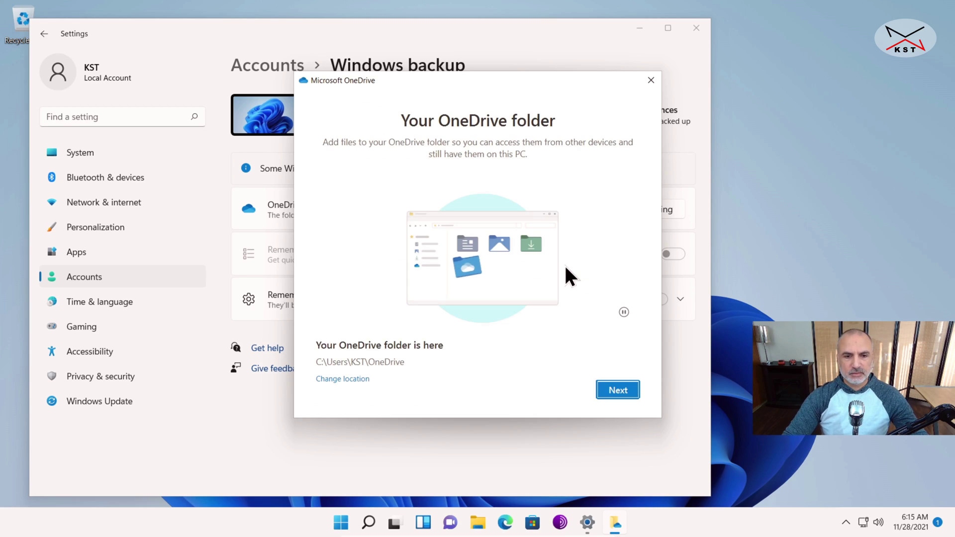
- Accept the default OneDrive folder location, complete the OneDrive setup and close Settings
left_click(621, 390)
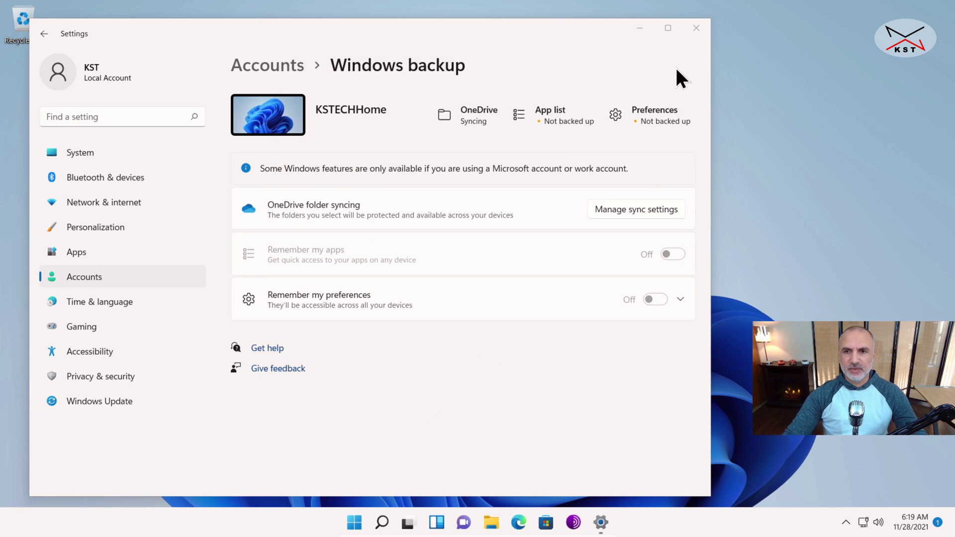
left_click(696, 29)
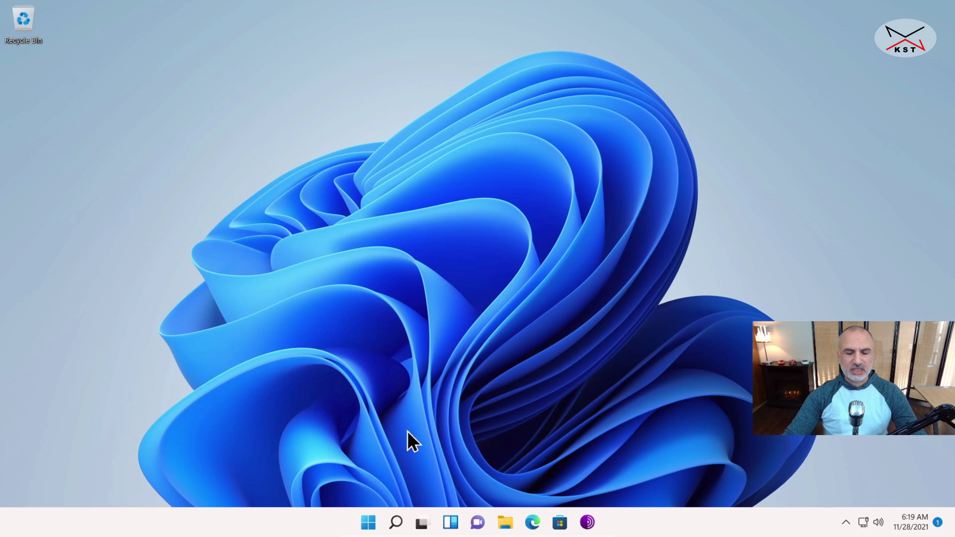
- Find and open File History, and run a backup to the Backup (E:) drive now
left_click(397, 523)
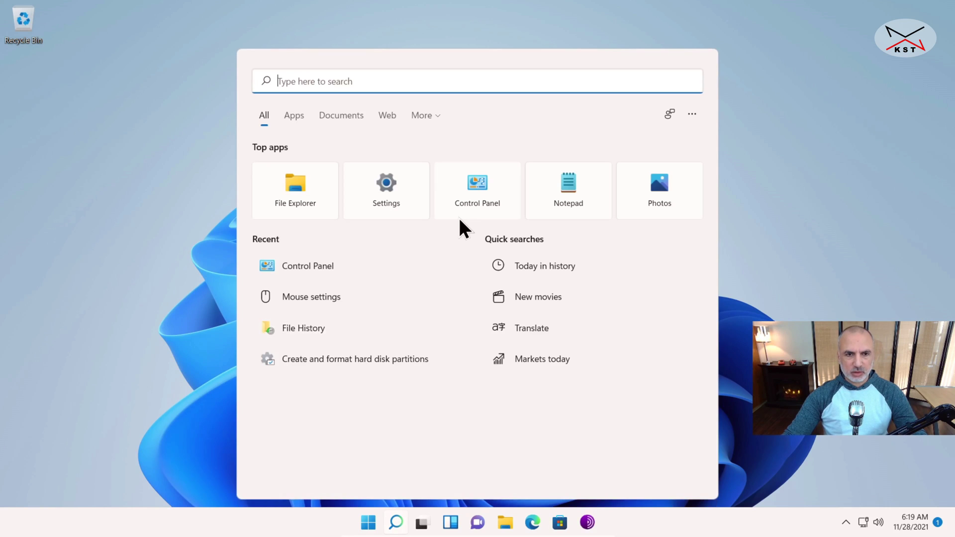
type("fi")
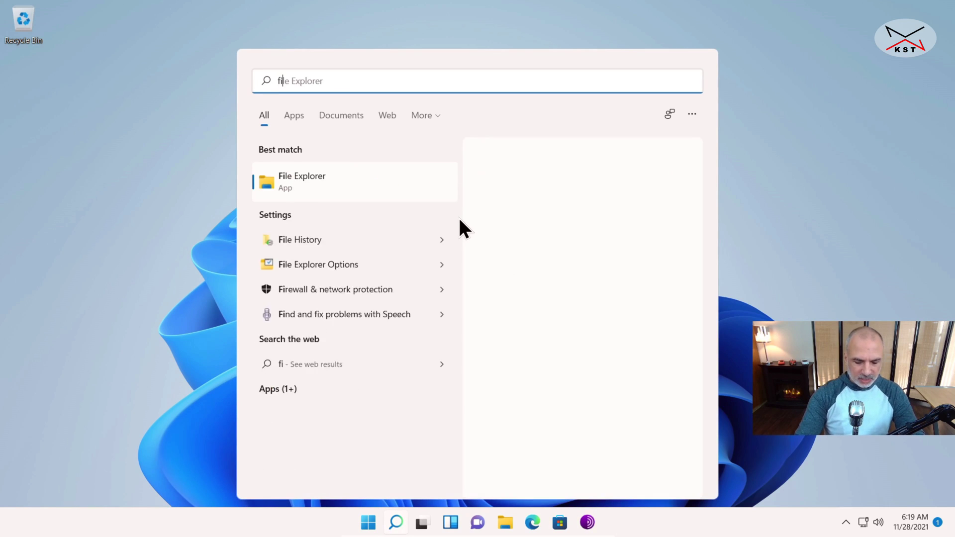
type("le hi")
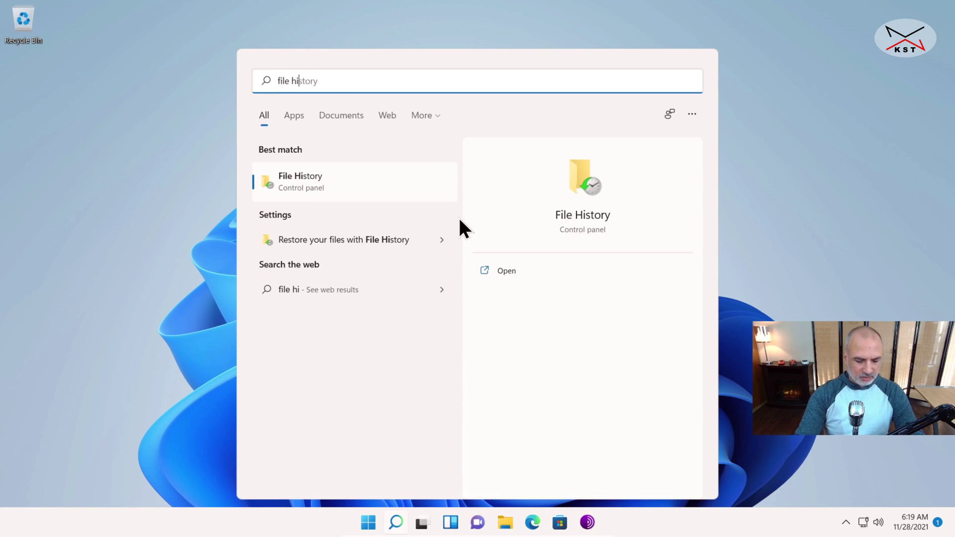
type("story")
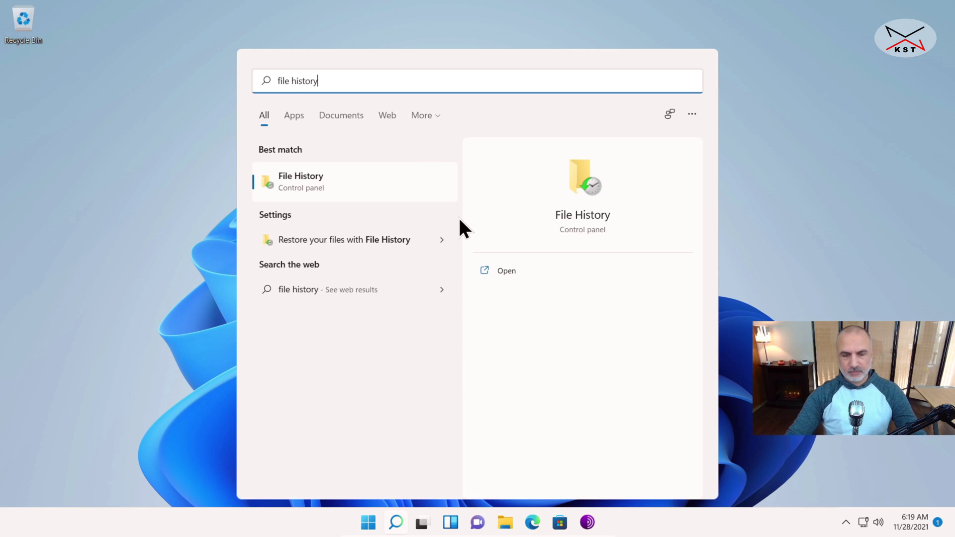
left_click(299, 189)
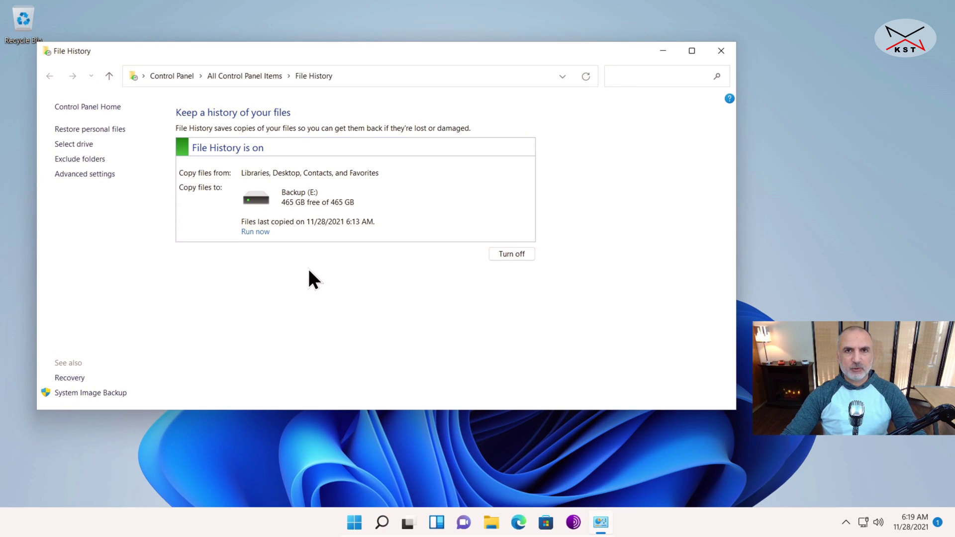
left_click(254, 232)
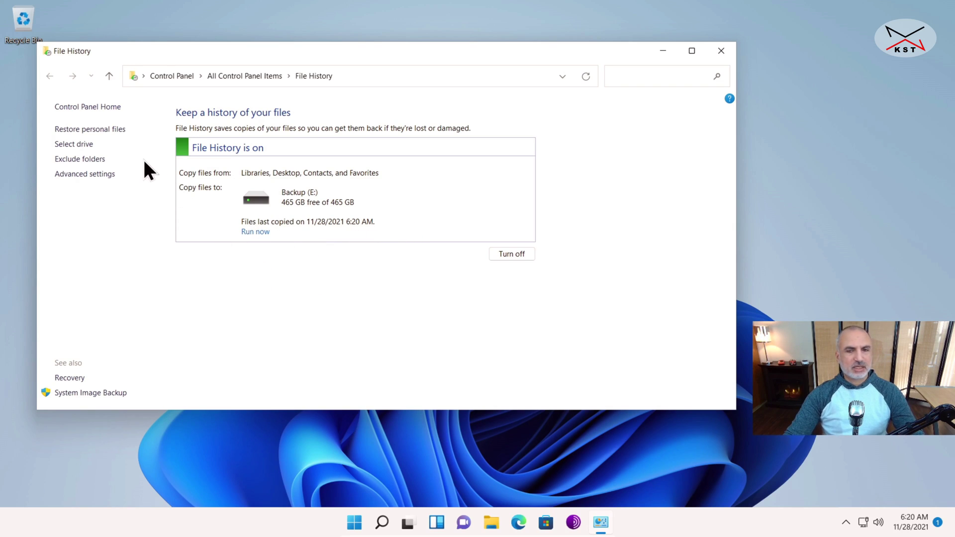
- Examine the restorable personal files in Documents and in OneDrive's Documents and Tor Browser folders, and close File History
left_click(97, 130)
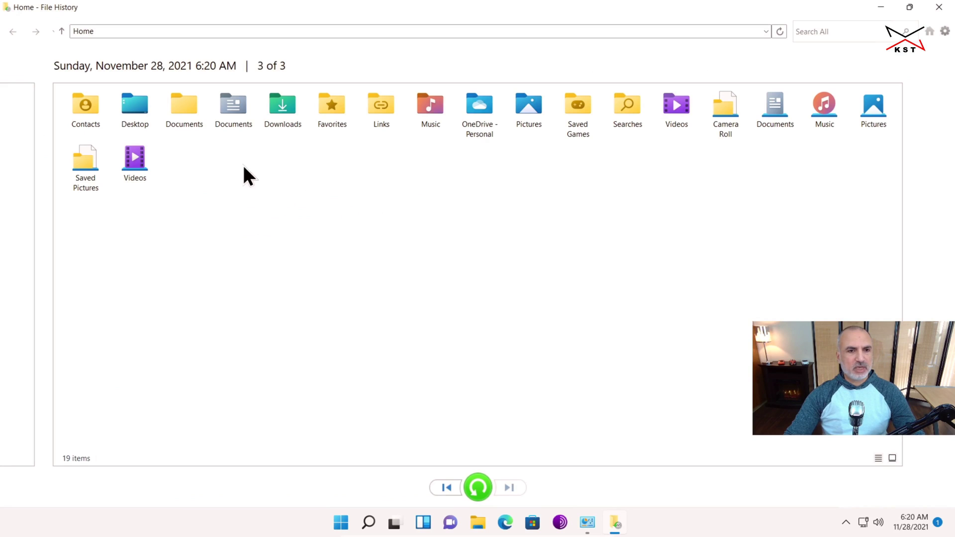
double_click(188, 106)
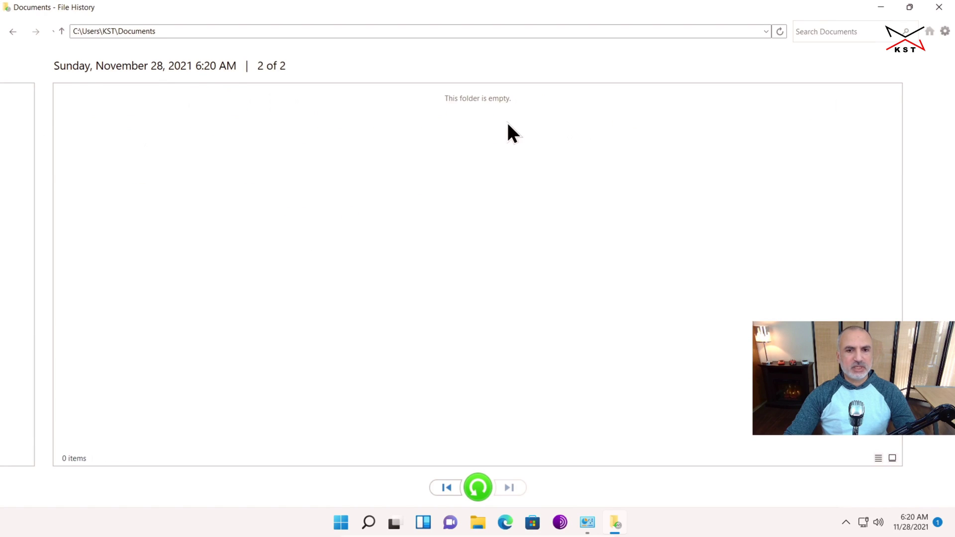
left_click(13, 32)
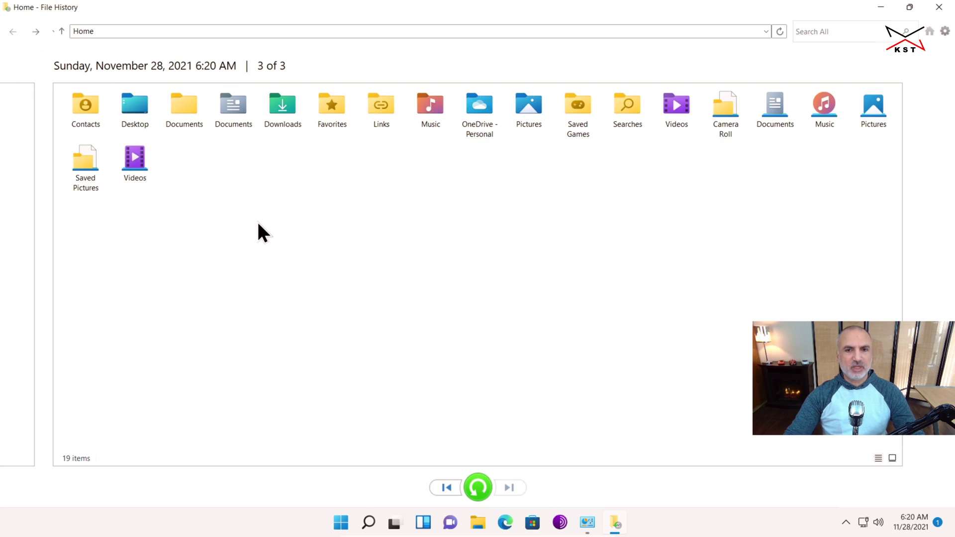
double_click(477, 103)
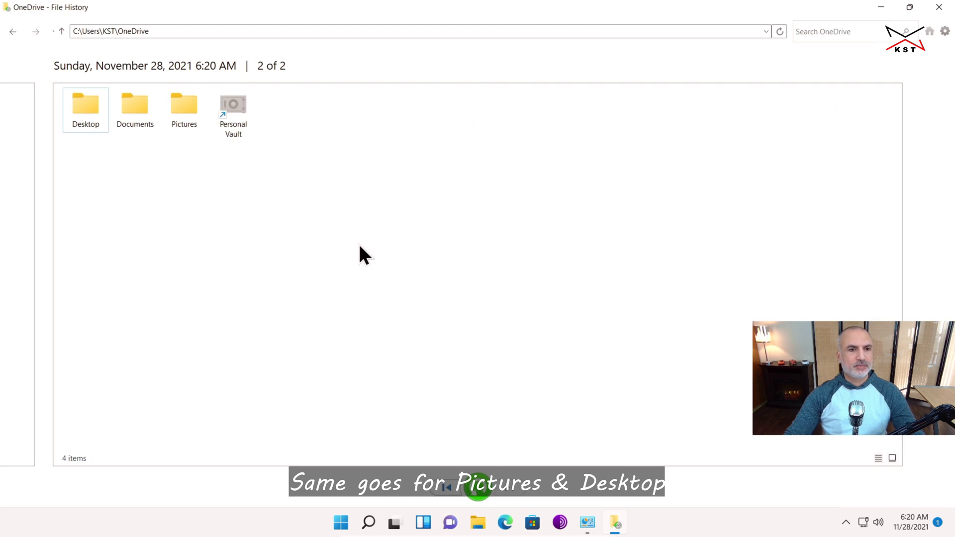
double_click(139, 107)
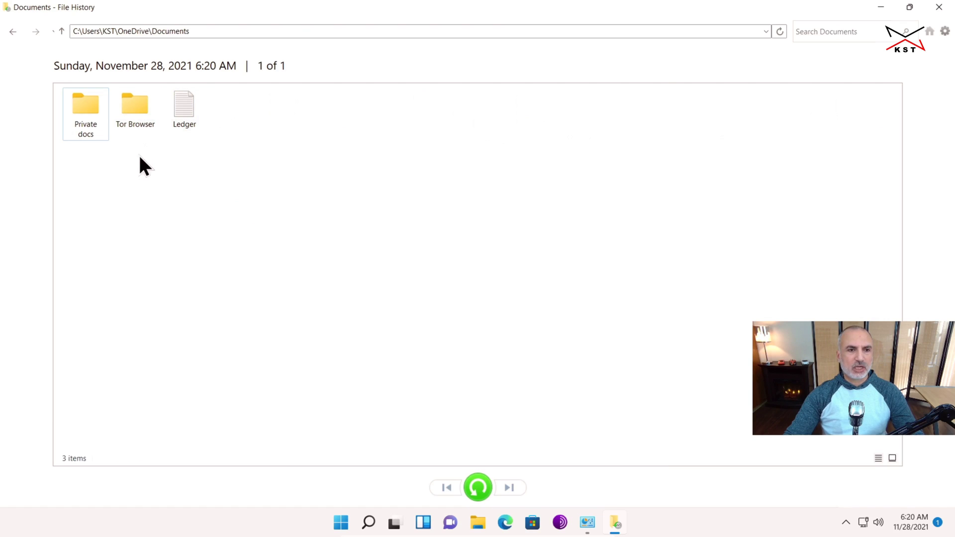
double_click(136, 109)
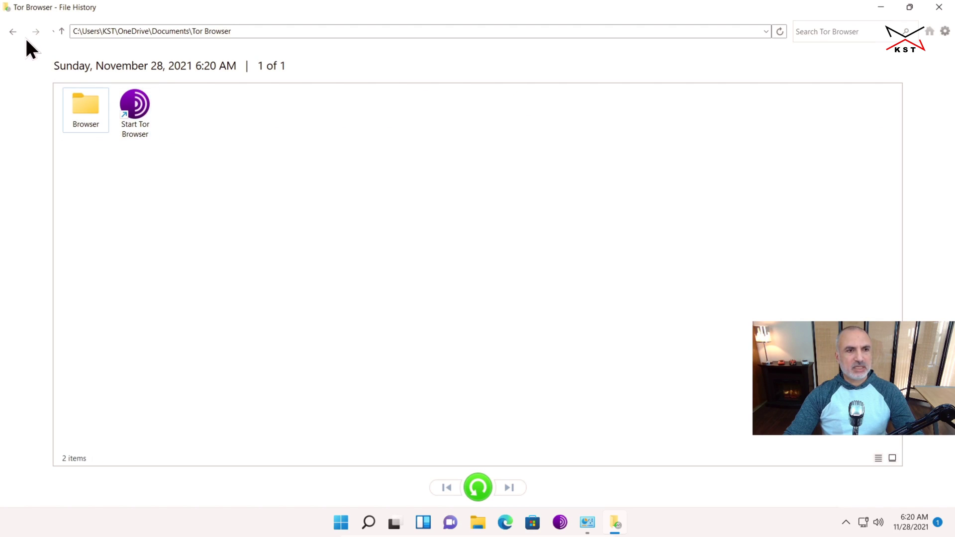
left_click(12, 32)
left_click(12, 32)
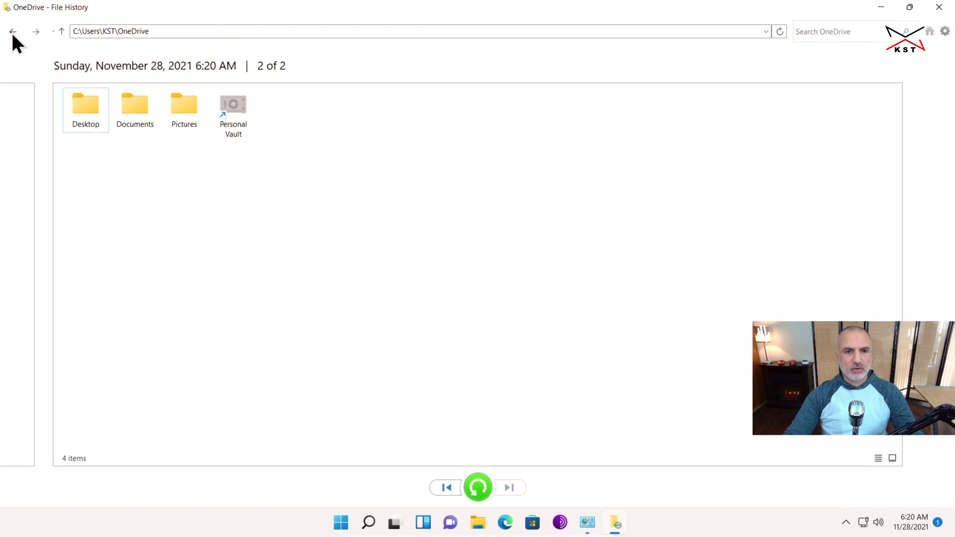
left_click(12, 32)
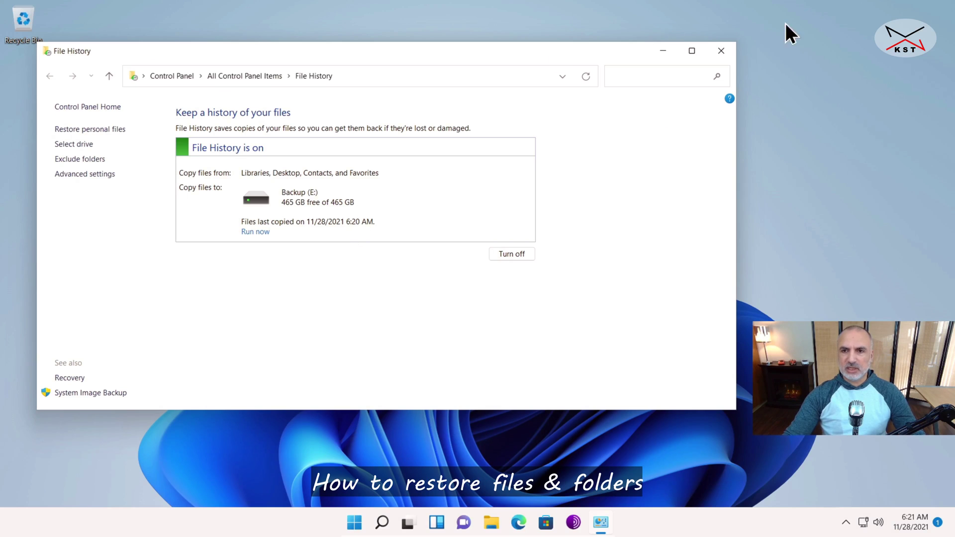
left_click(723, 51)
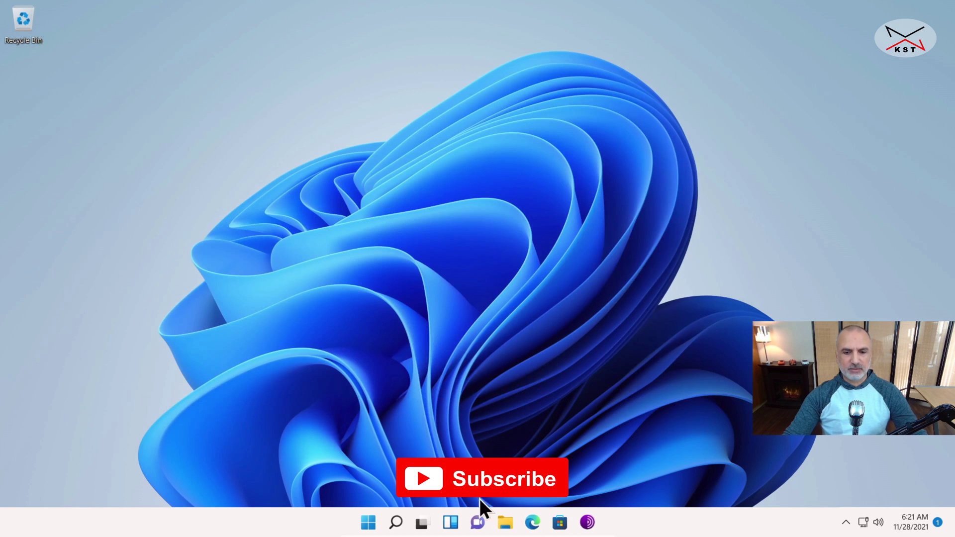
- Open the Ledger text file from the Documents folder in File Explorer
left_click(505, 524)
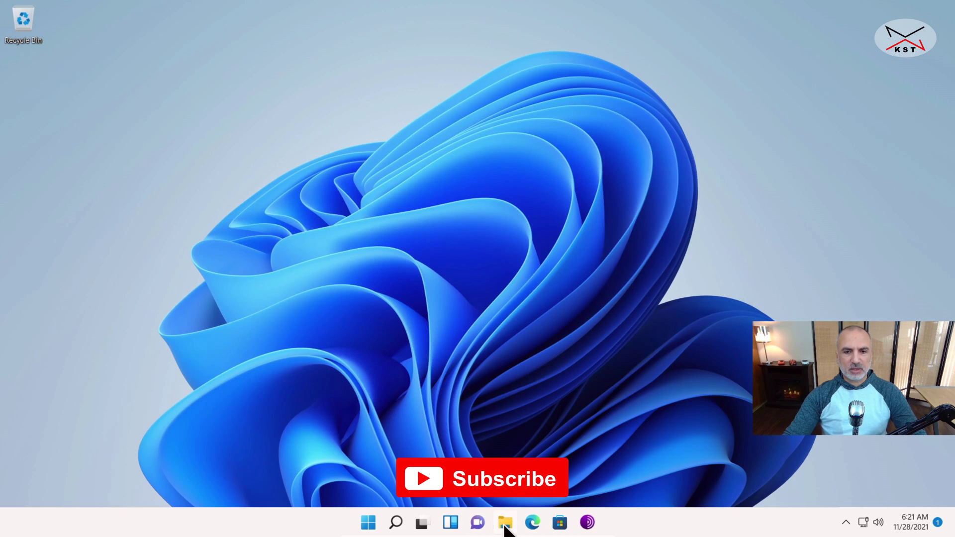
left_click(113, 222)
left_click(124, 206)
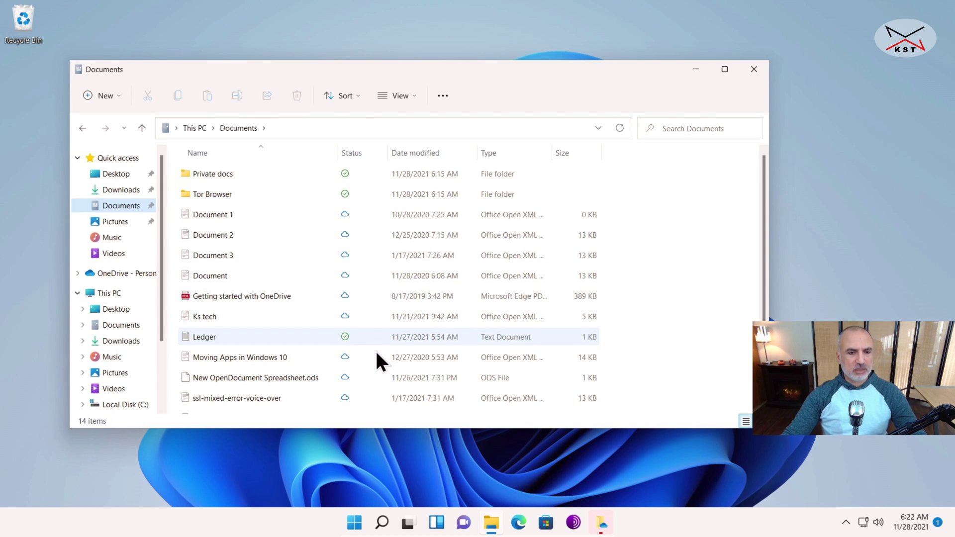
scroll(282, 294, "down", 1)
scroll(282, 294, "up", 1)
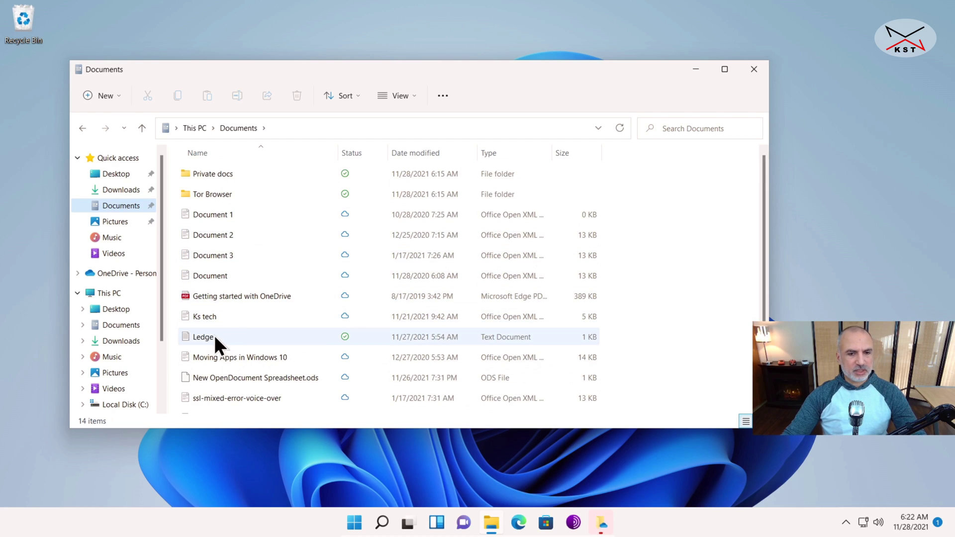
mouse_move(201, 339)
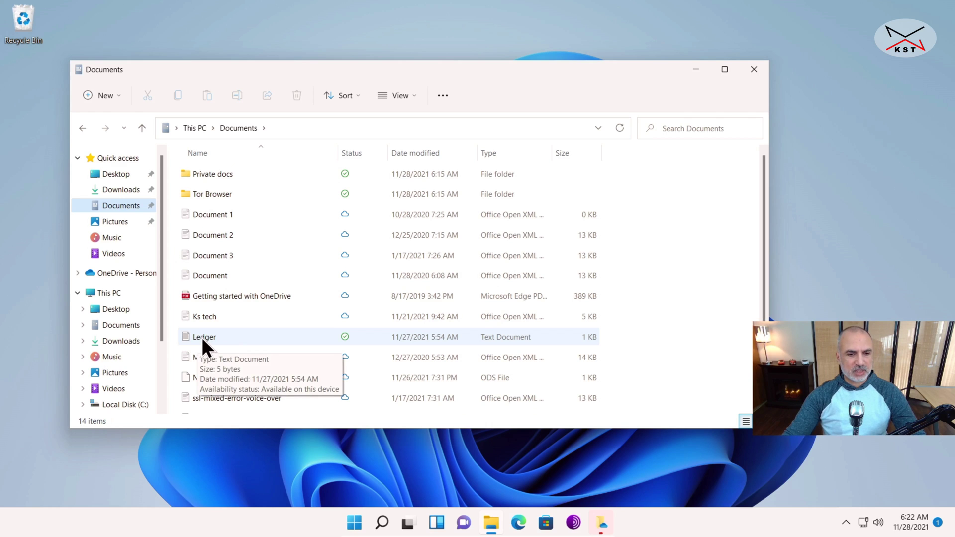
double_click(202, 338)
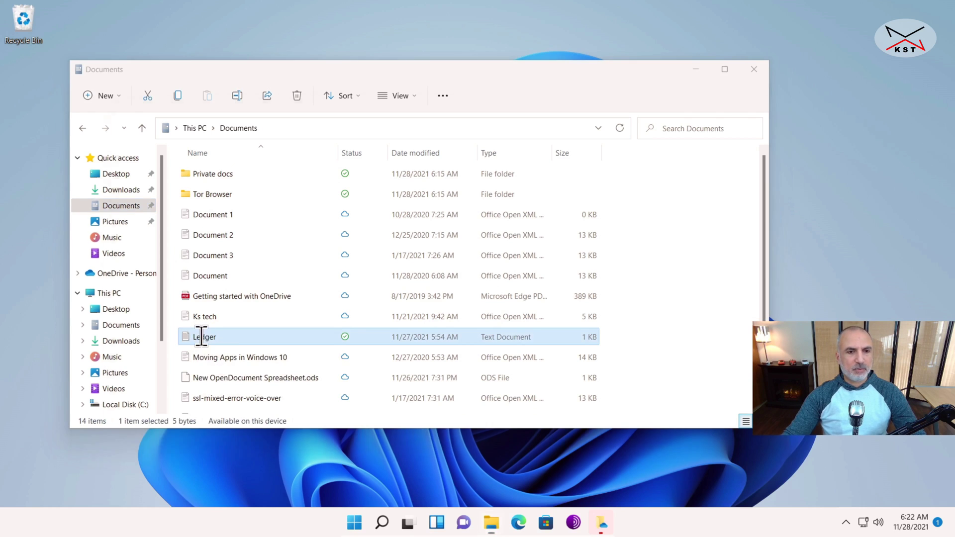
- Add a second line reading "Good morning" to the Ledger file, save it and close Notepad
left_click(188, 146)
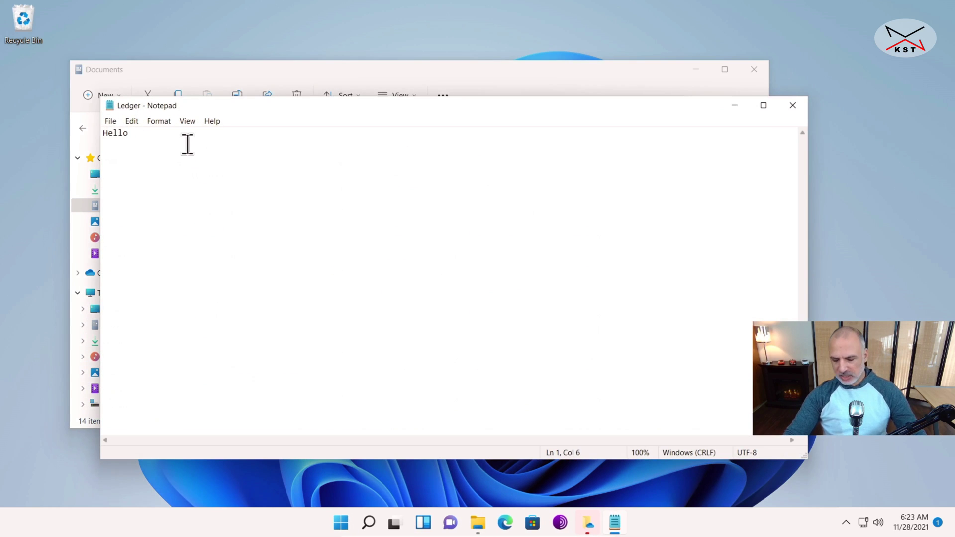
key("Return")
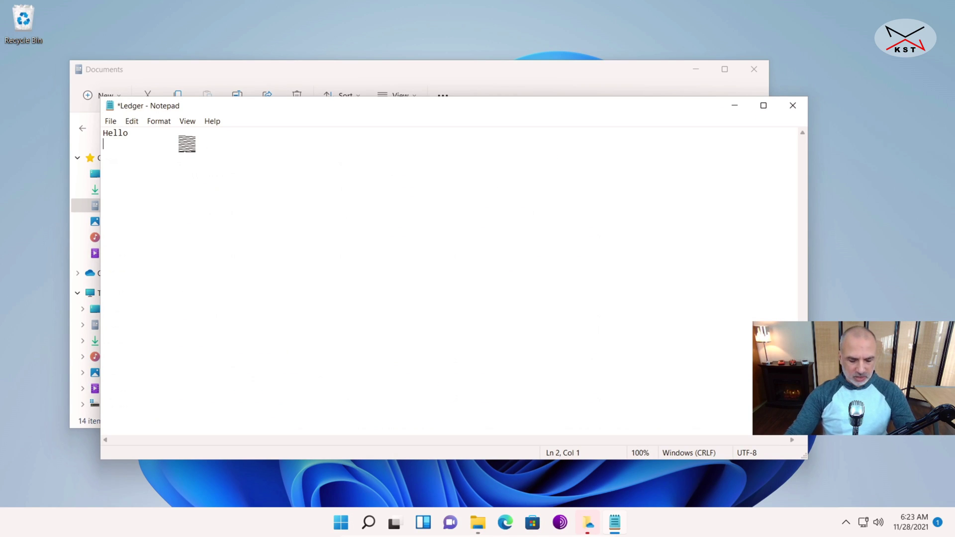
type("Good morning")
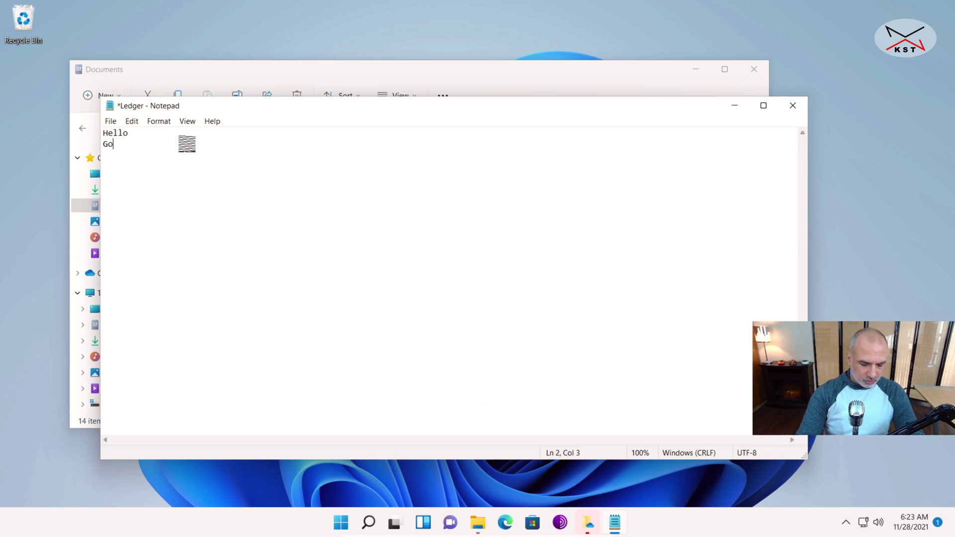
left_click(112, 124)
left_click(130, 174)
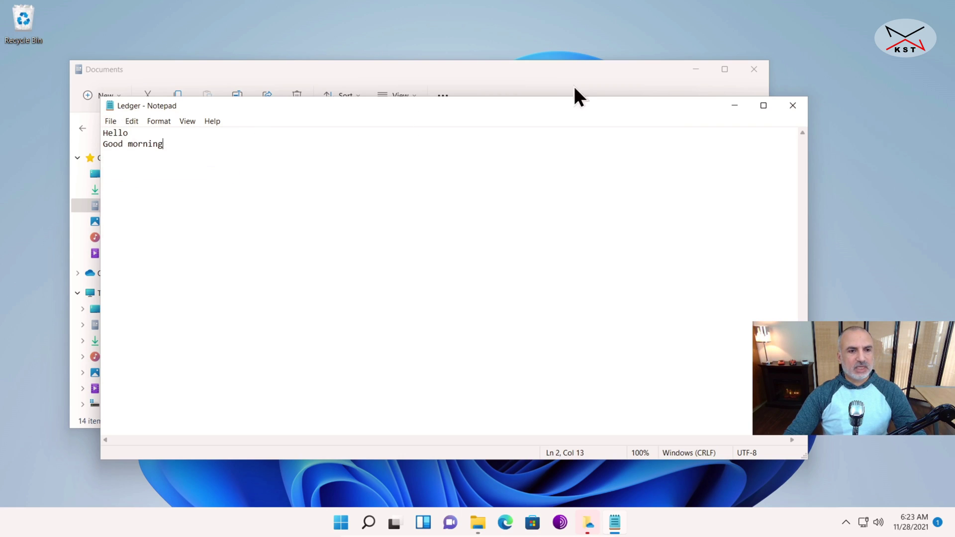
left_click(794, 107)
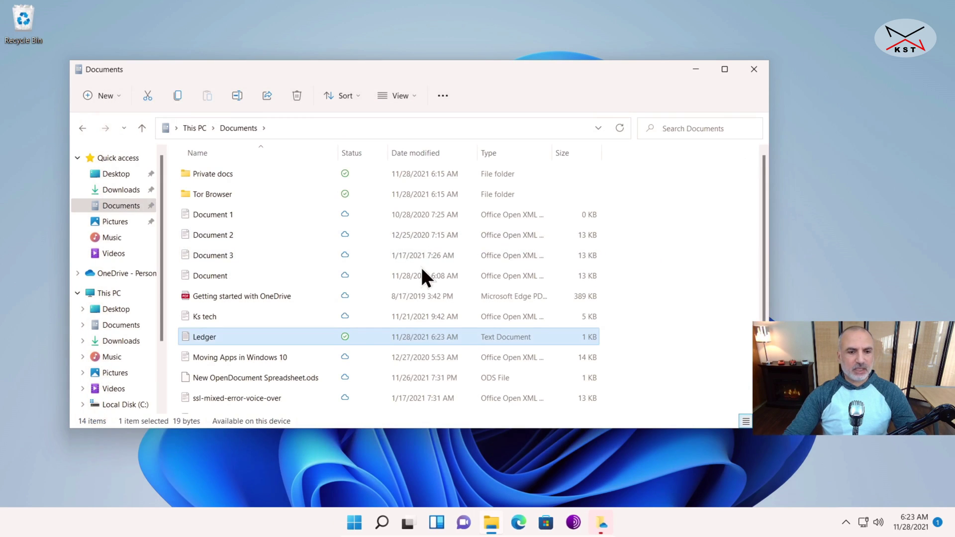
- Show the previous versions of the Ledger file in its properties
right_click(207, 339)
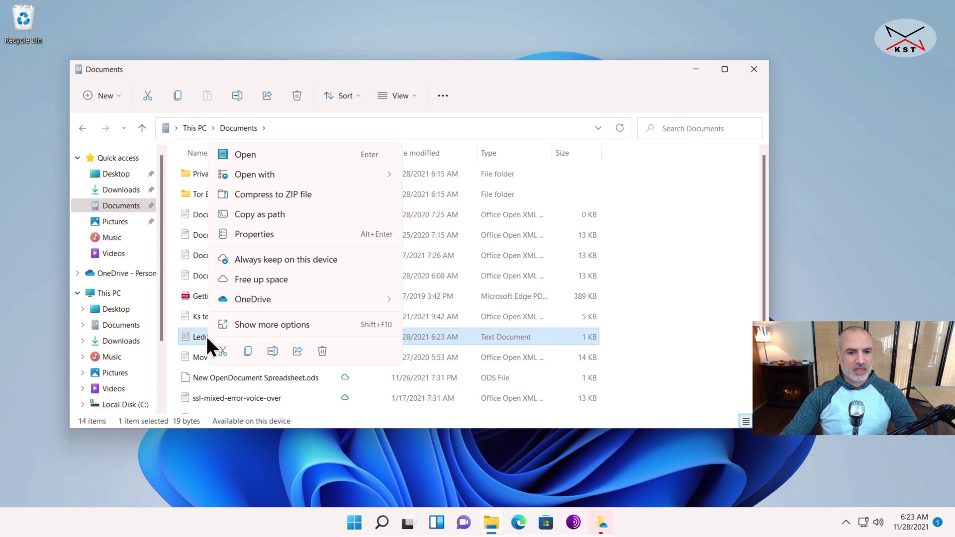
left_click(251, 235)
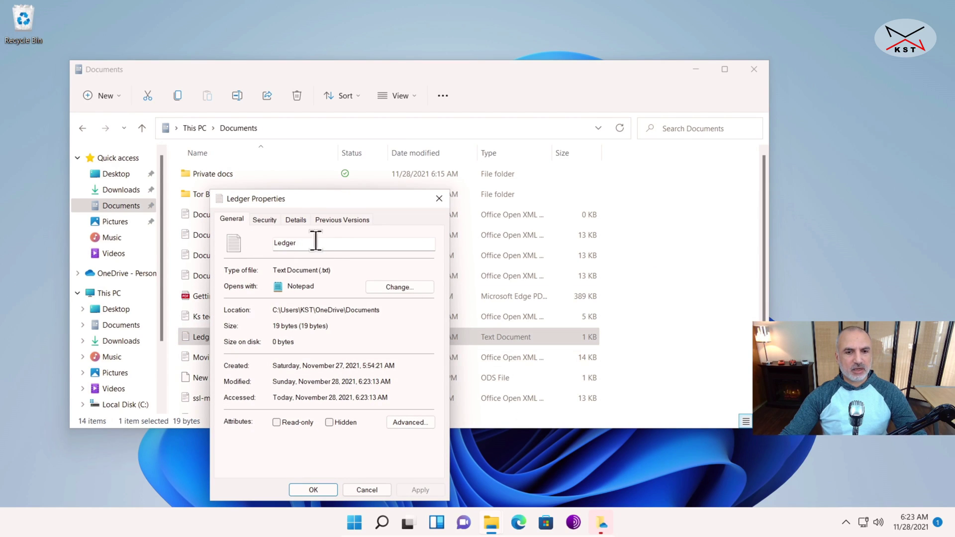
left_click(343, 219)
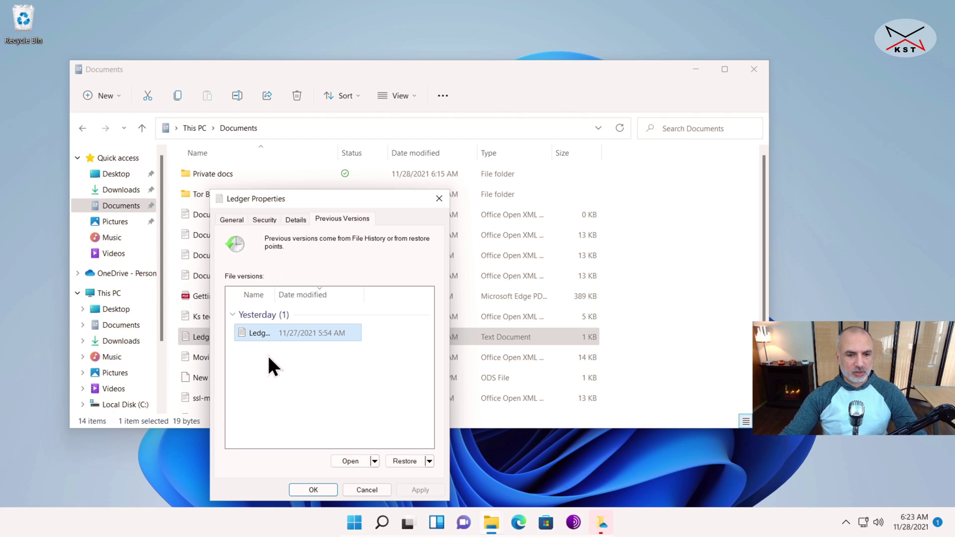
left_click(406, 461)
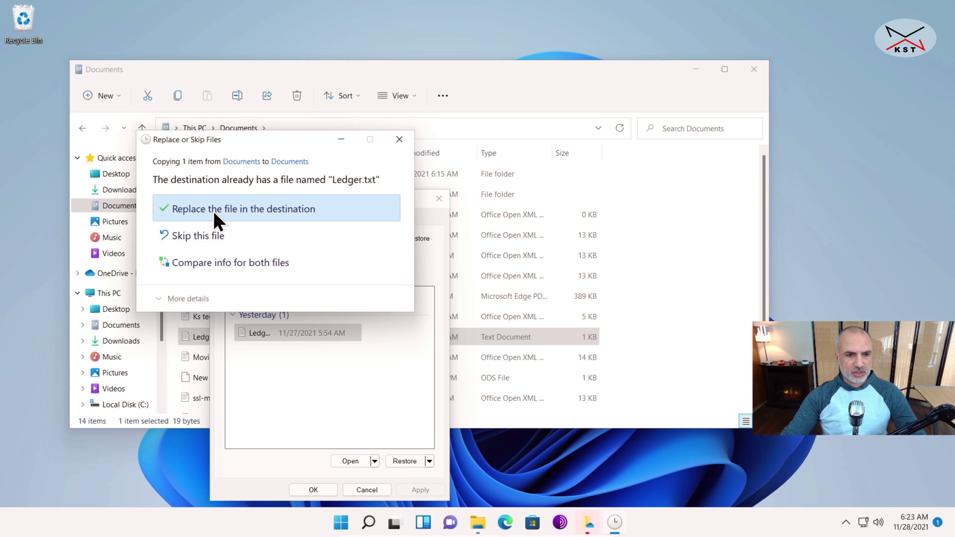
left_click(206, 238)
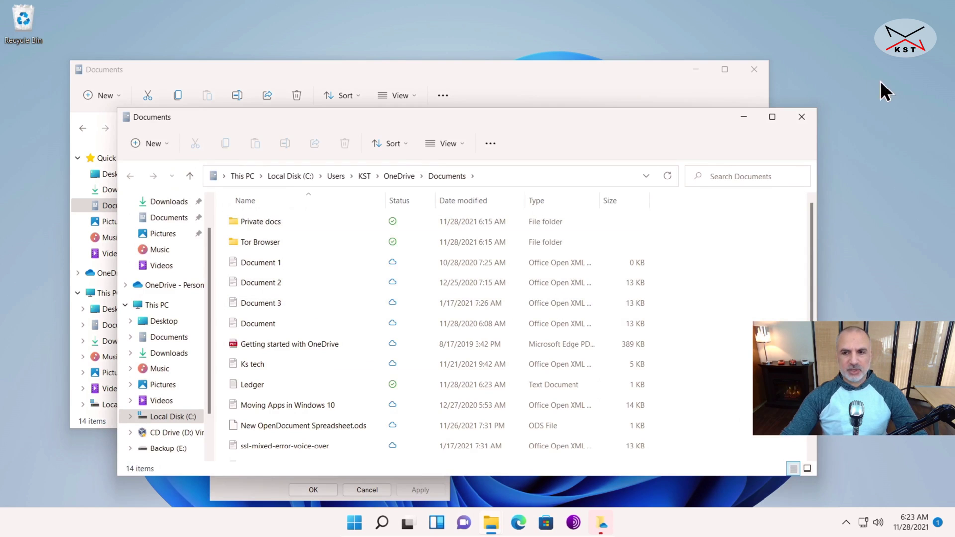
left_click(807, 117)
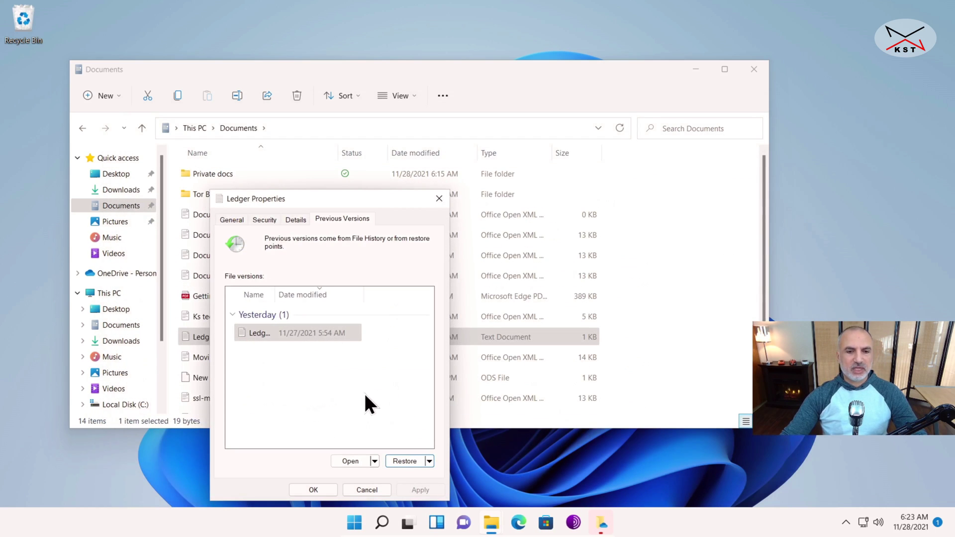
left_click(429, 462)
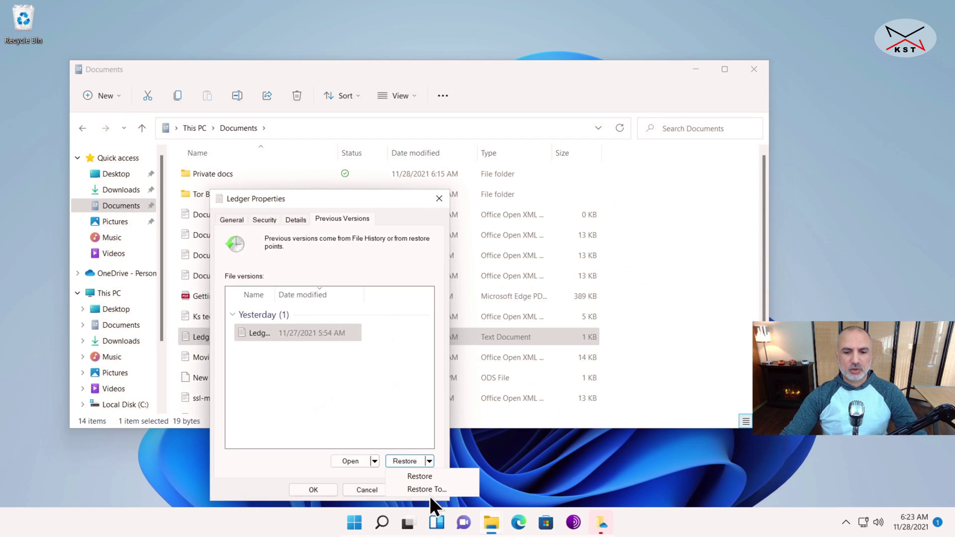
left_click(338, 402)
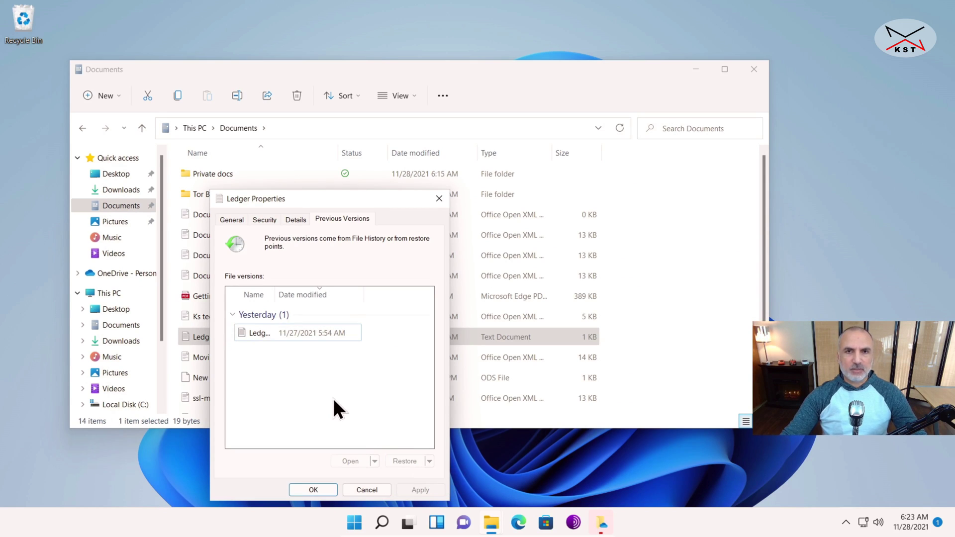
- Restore the Ledger file's previous version dated 11/27/2021 5:54 AM, replacing the file in the destination
left_click(259, 333)
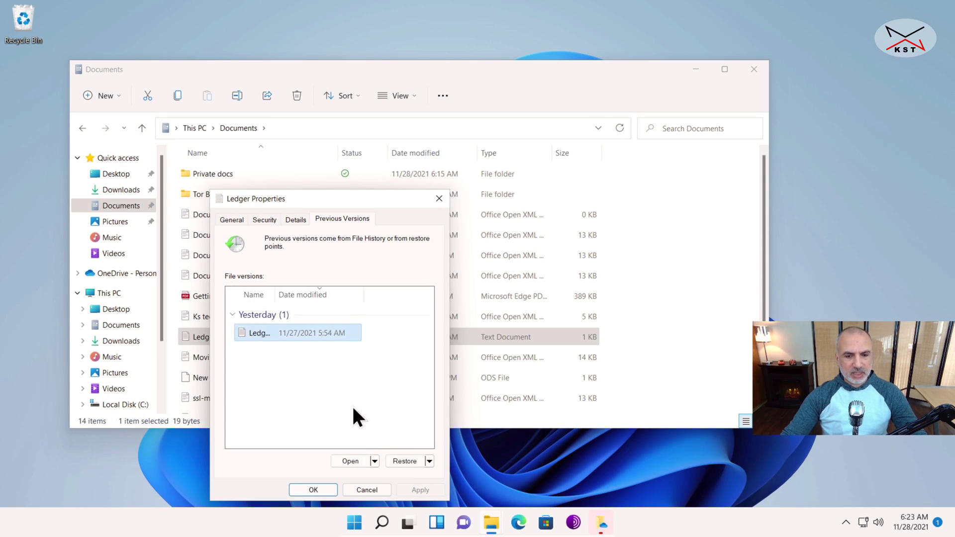
left_click(401, 460)
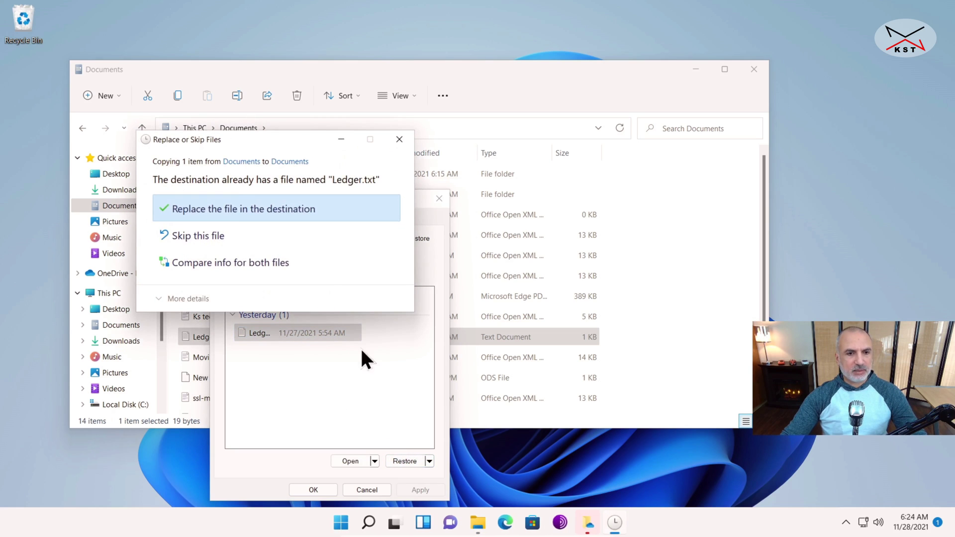
left_click(229, 209)
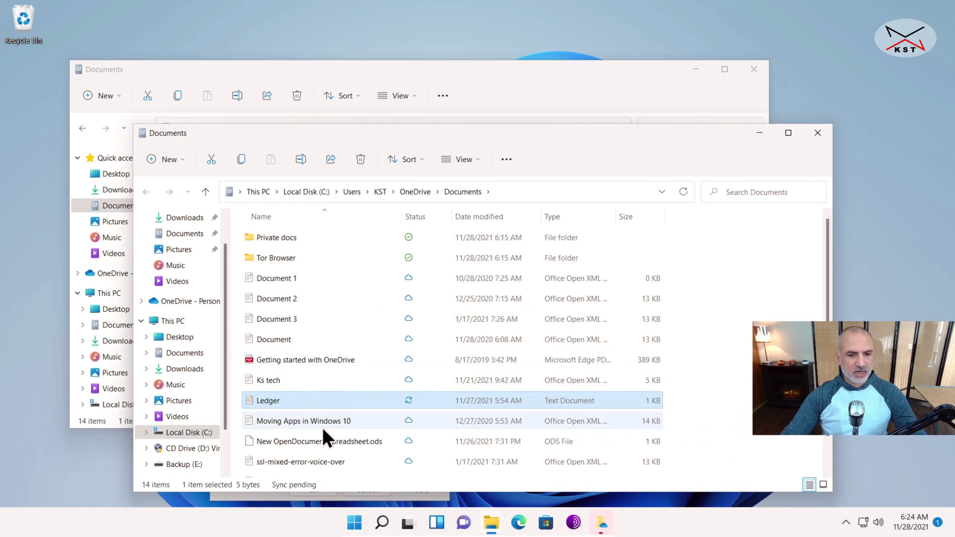
- Open the restored Ledger file to check its text, and close Notepad and the Ledger properties
double_click(277, 400)
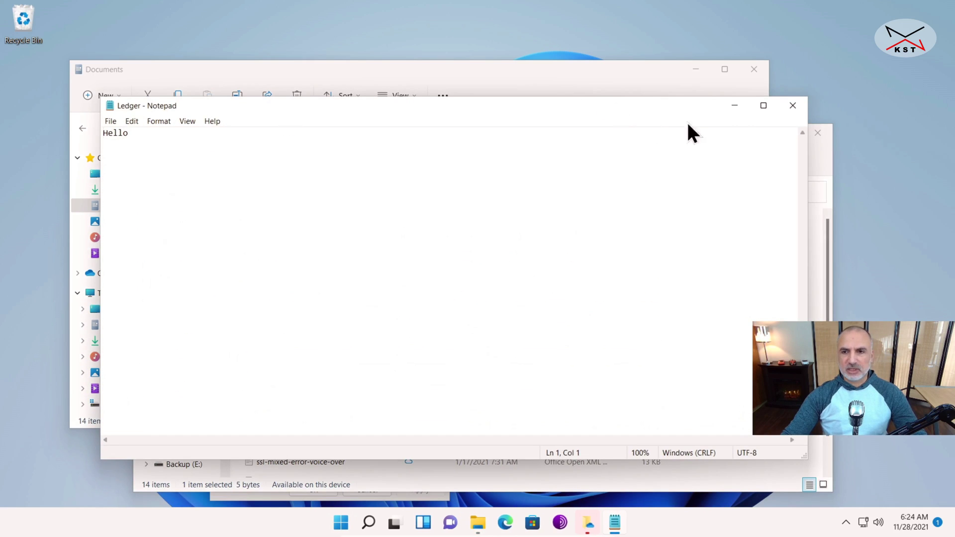
left_click(795, 106)
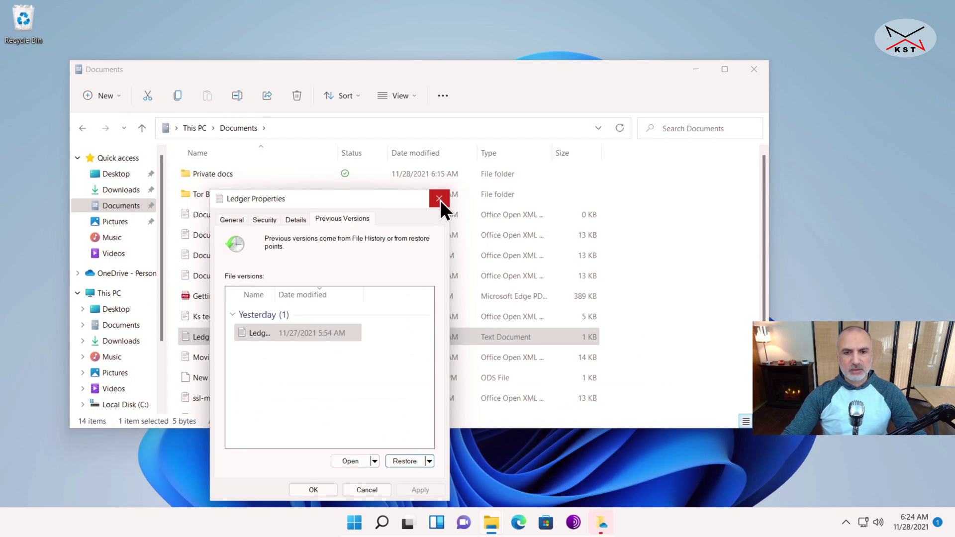
left_click(439, 199)
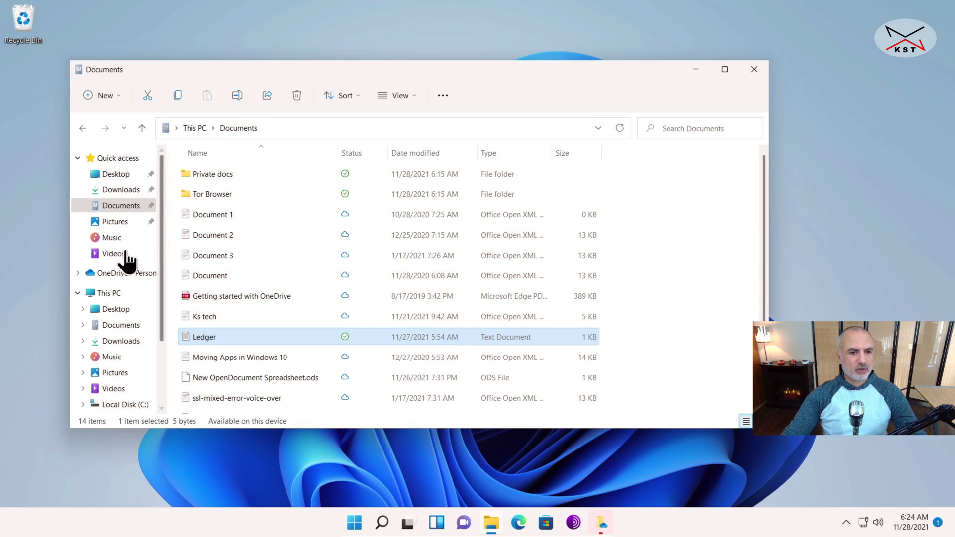
- Look inside the Personal pic folder in Pictures, and delete that folder
left_click(115, 223)
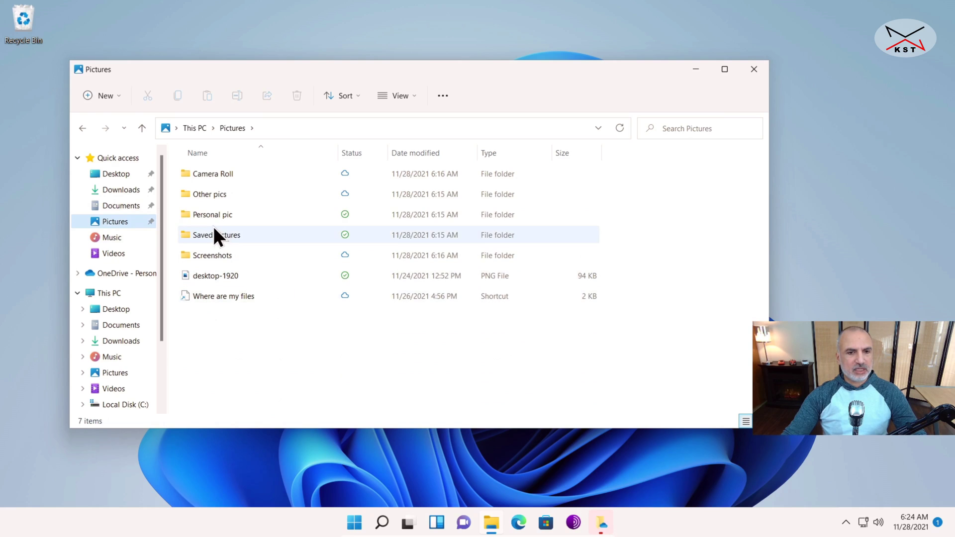
double_click(205, 216)
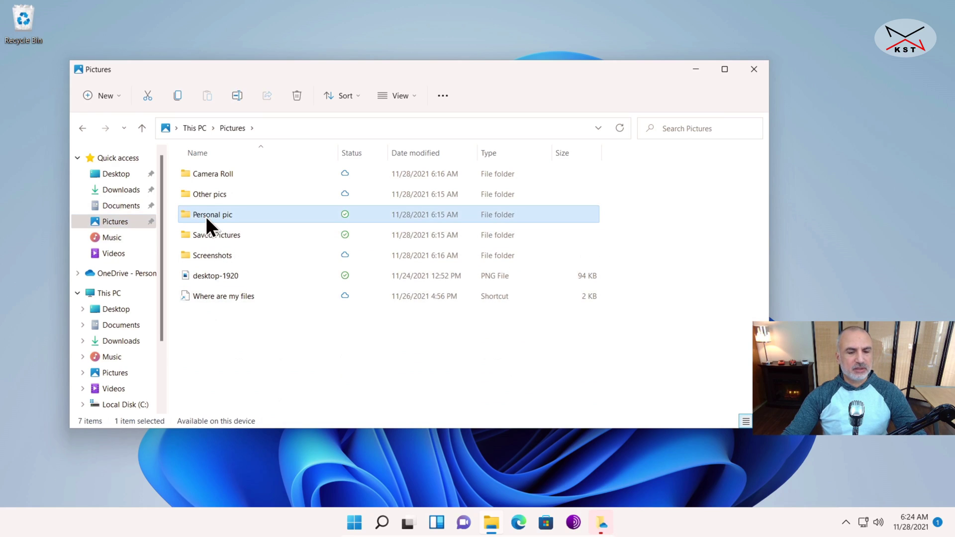
left_click(80, 127)
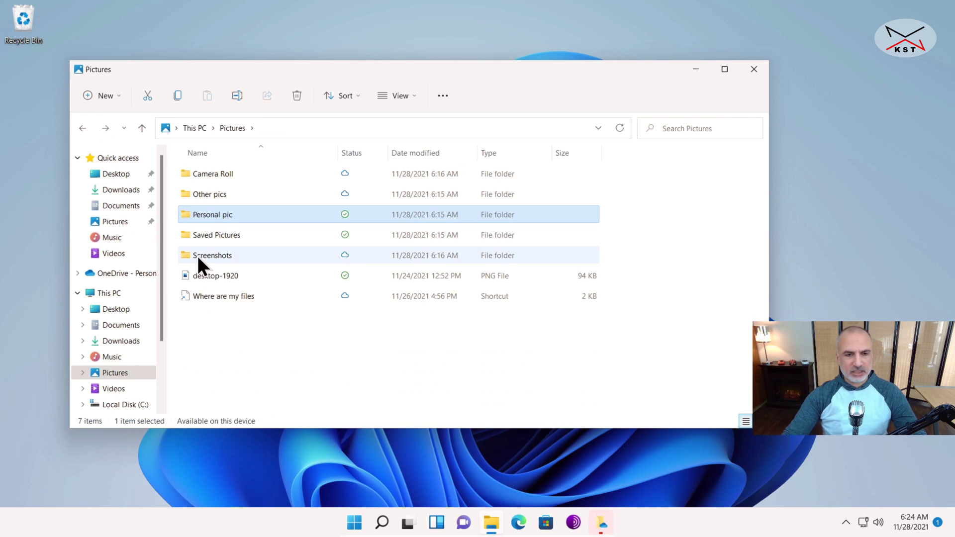
key("Delete")
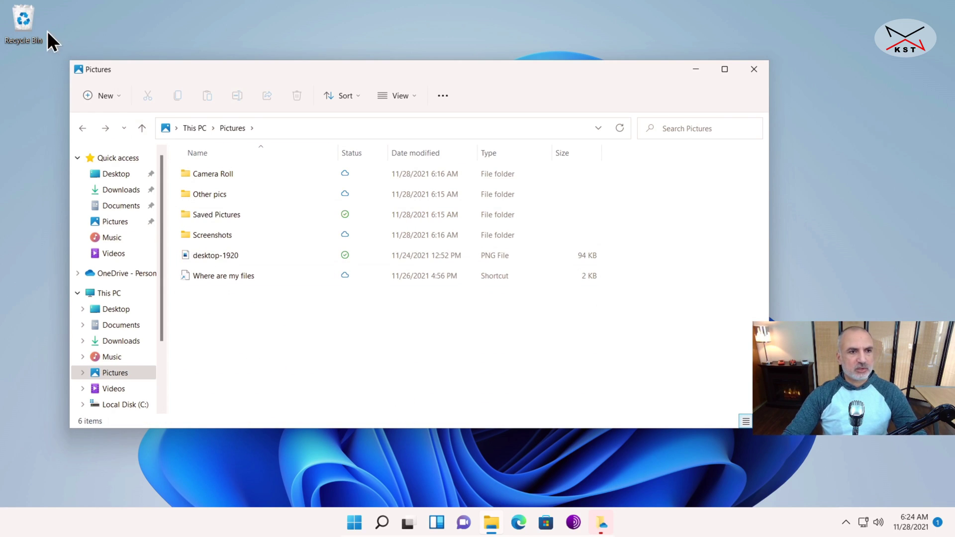
- Empty the Recycle Bin to remove the deleted Personal pic folder permanently
right_click(26, 23)
left_click(55, 46)
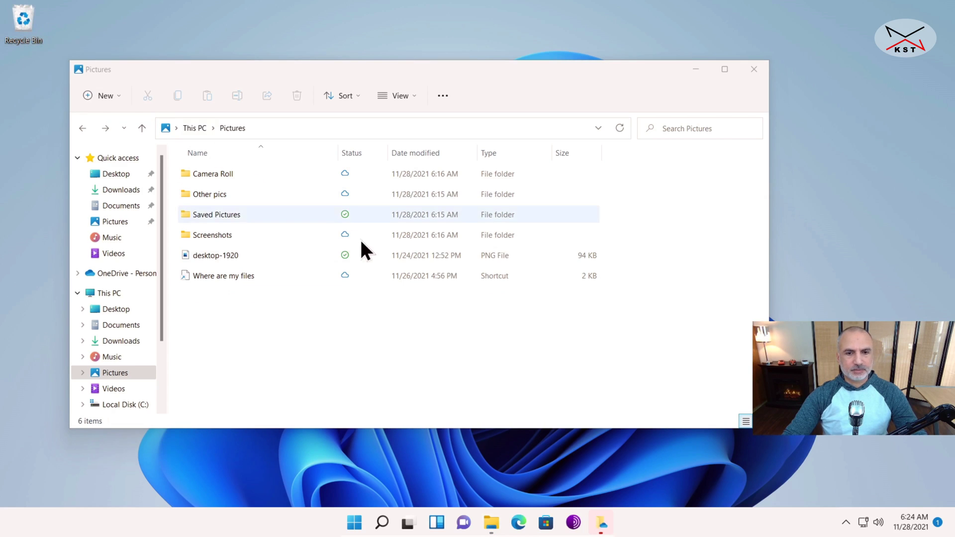
left_click(515, 274)
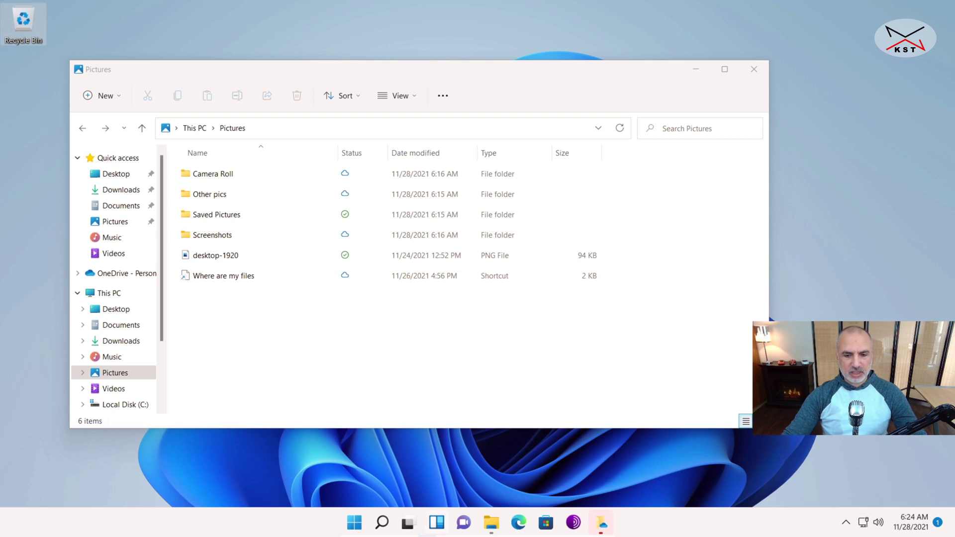
- Open the restorable personal files in File History and go to the backed-up Pictures folder
mouse_move(392, 535)
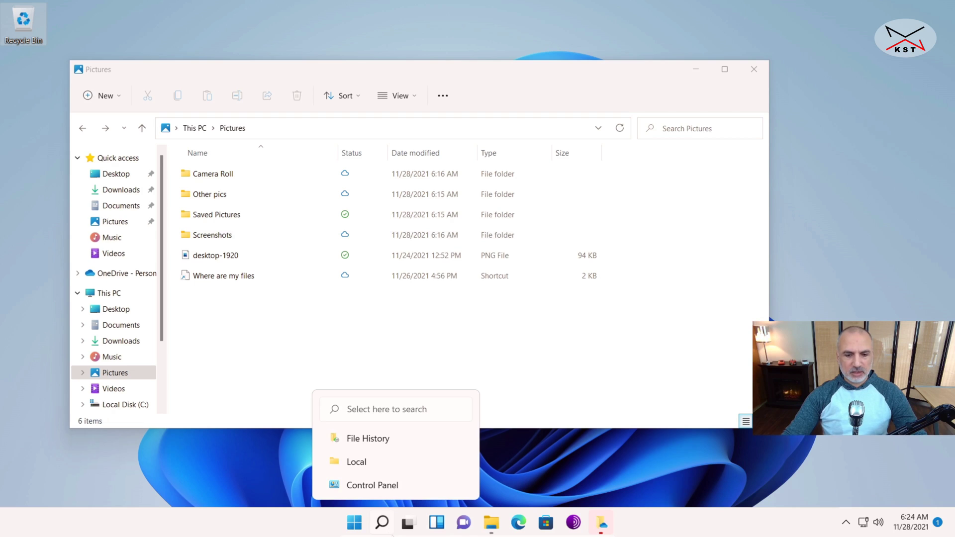
left_click(382, 523)
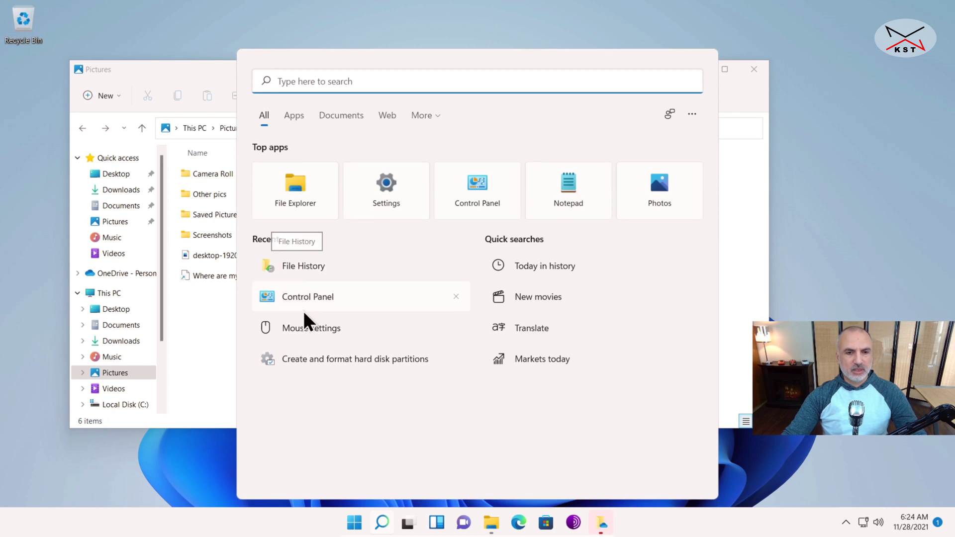
left_click(291, 262)
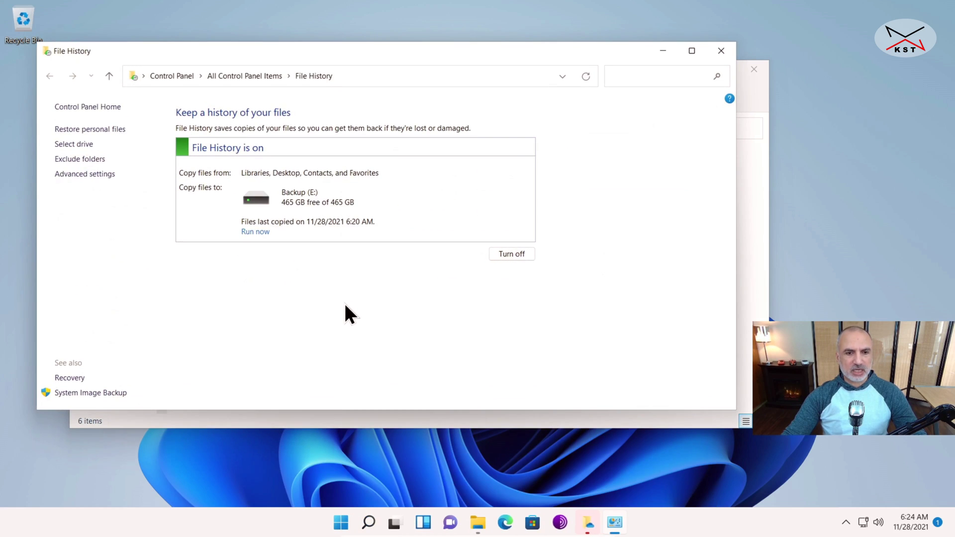
left_click(84, 129)
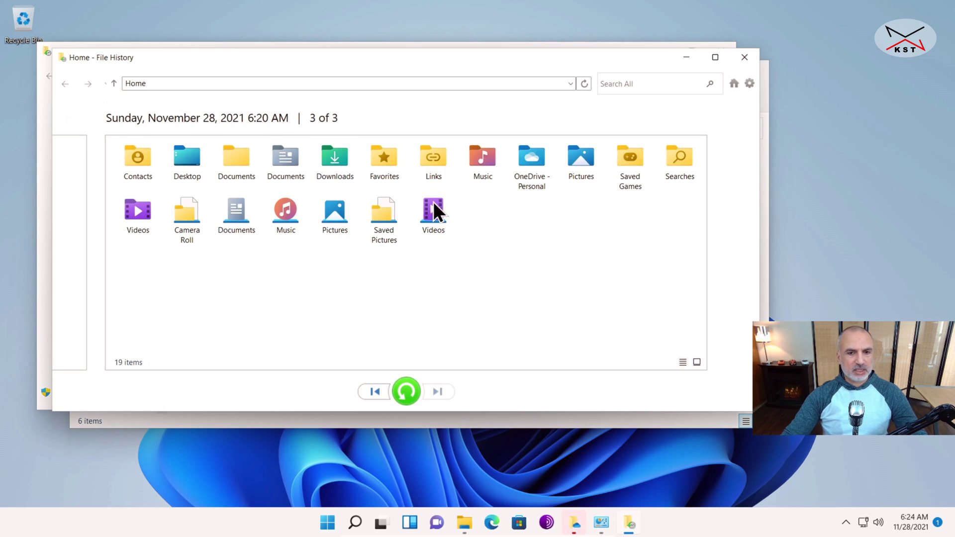
double_click(577, 161)
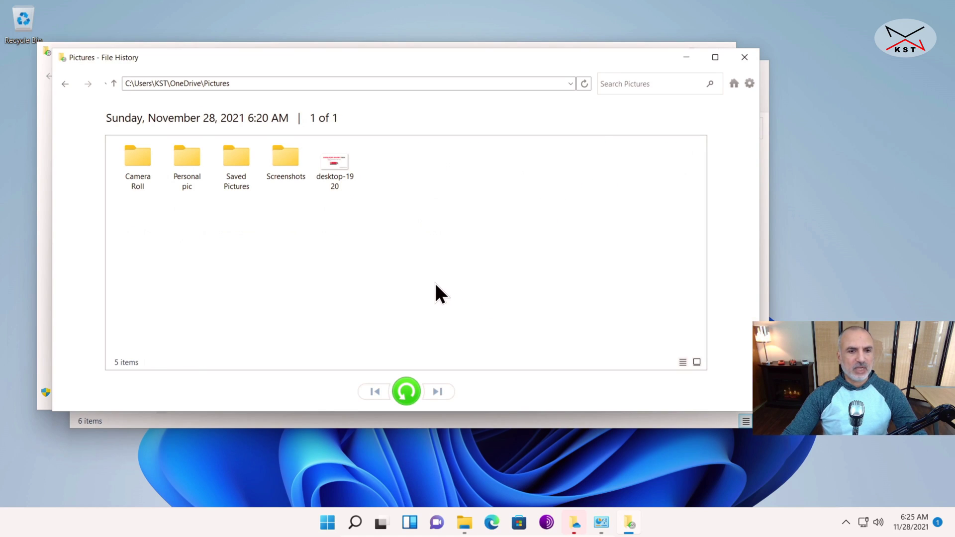
- Examine the contents of the backed-up Personal pic folder and return to the File History home
left_click(190, 173)
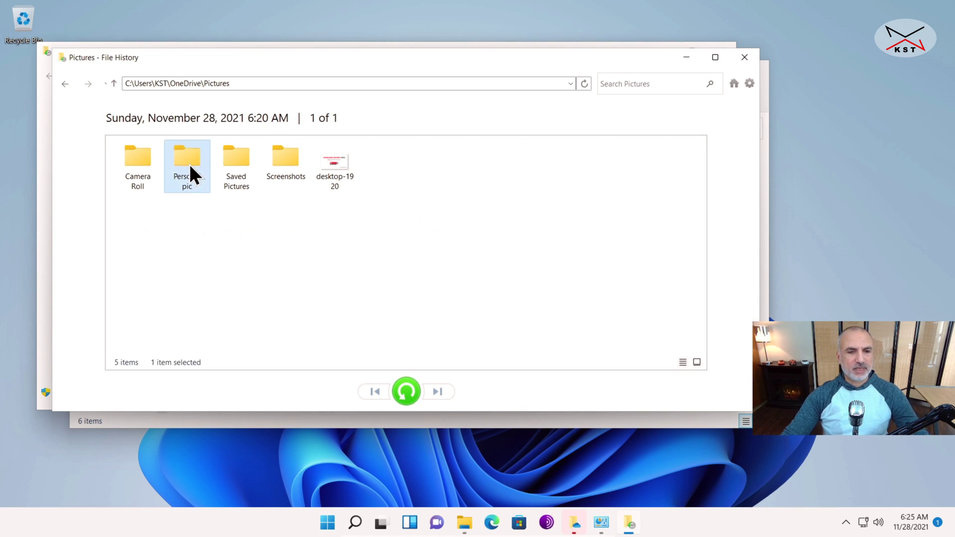
double_click(191, 167)
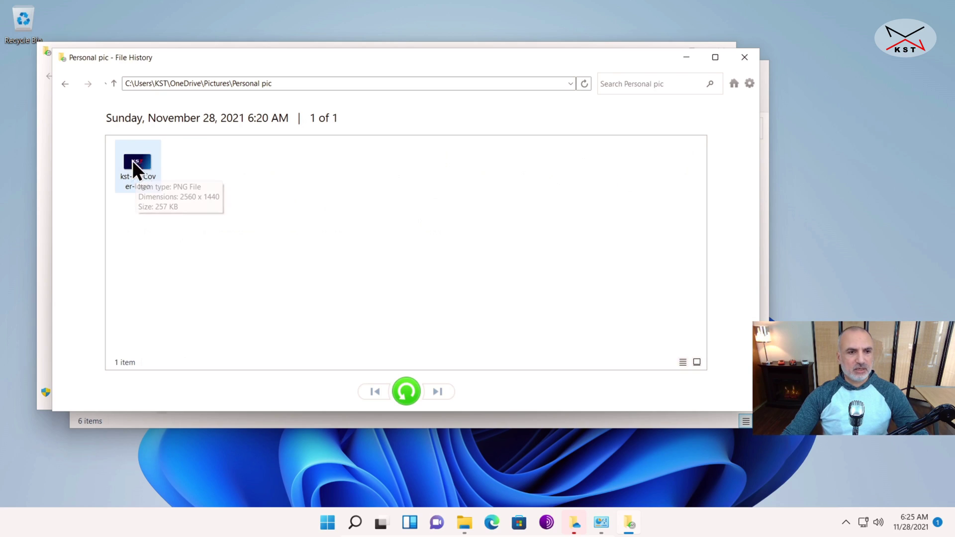
left_click(64, 84)
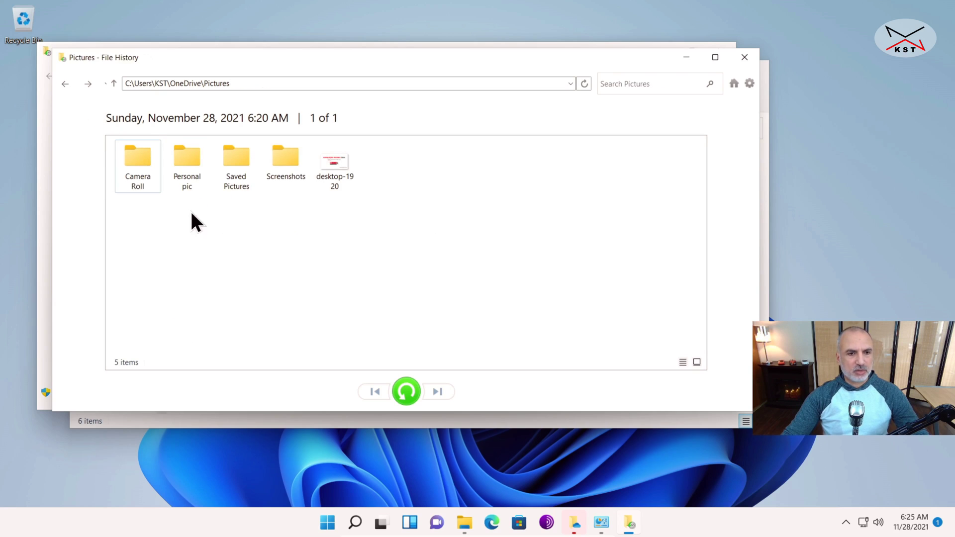
left_click(186, 166)
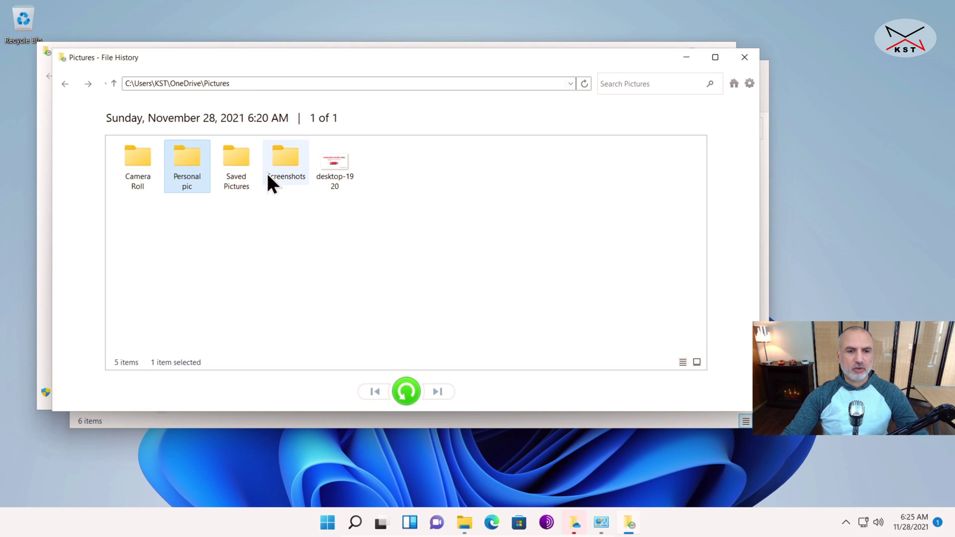
left_click(65, 83)
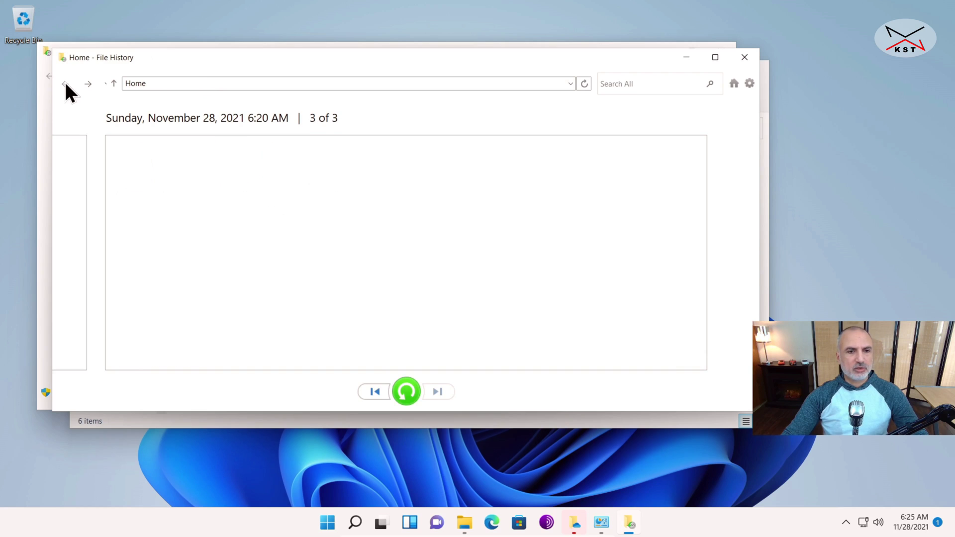
- Browse the earlier backup versions in the File History home and return to the latest one
left_click(376, 393)
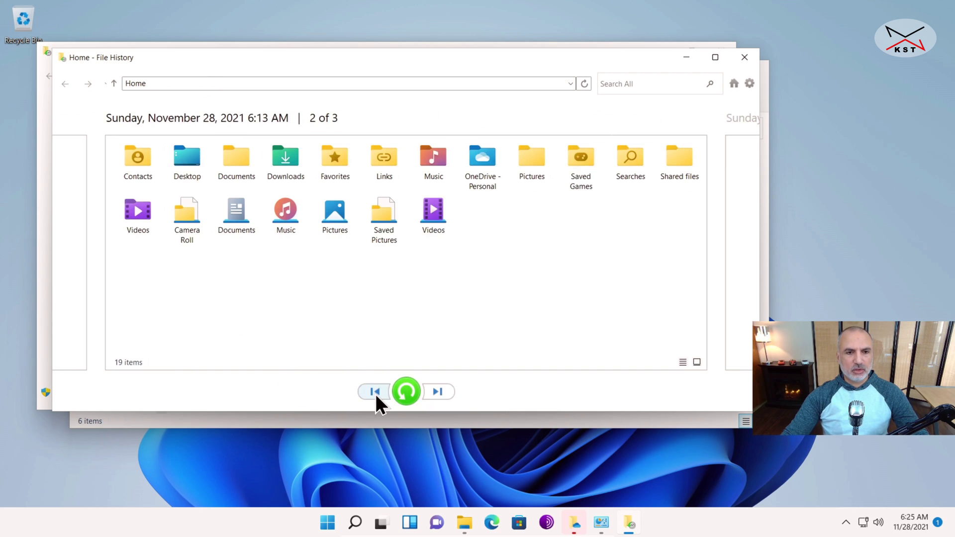
left_click(375, 392)
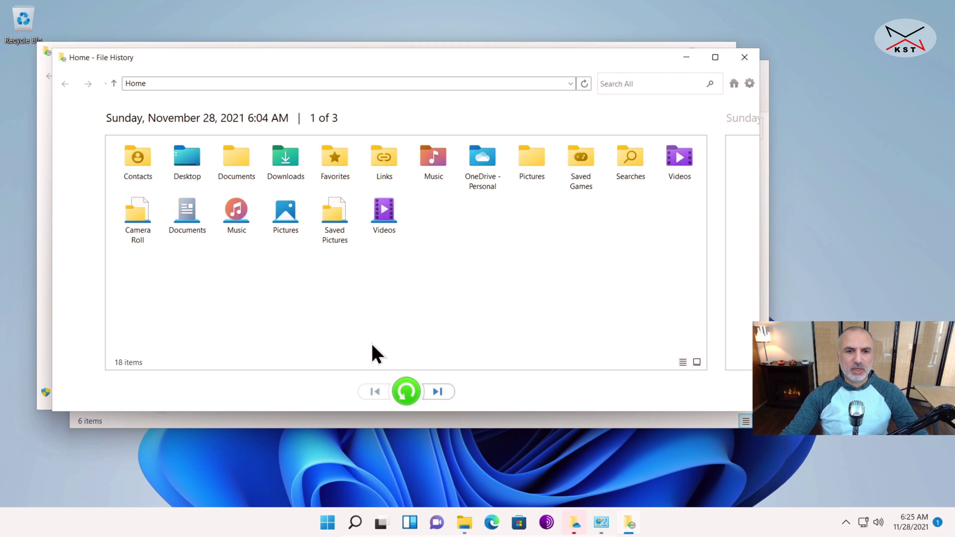
left_click(438, 390)
left_click(438, 390)
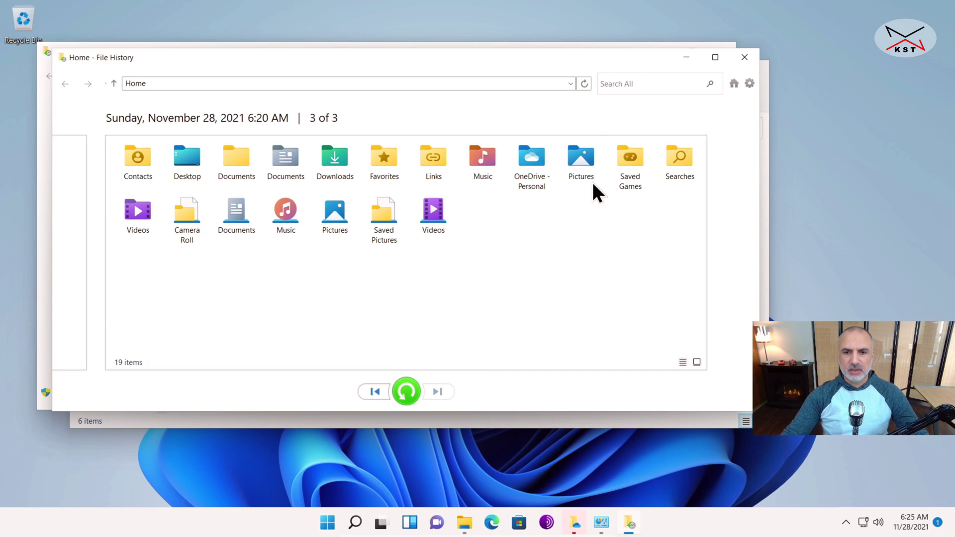
- Restore the Personal pic folder from the latest backup of Pictures to its original location
double_click(580, 157)
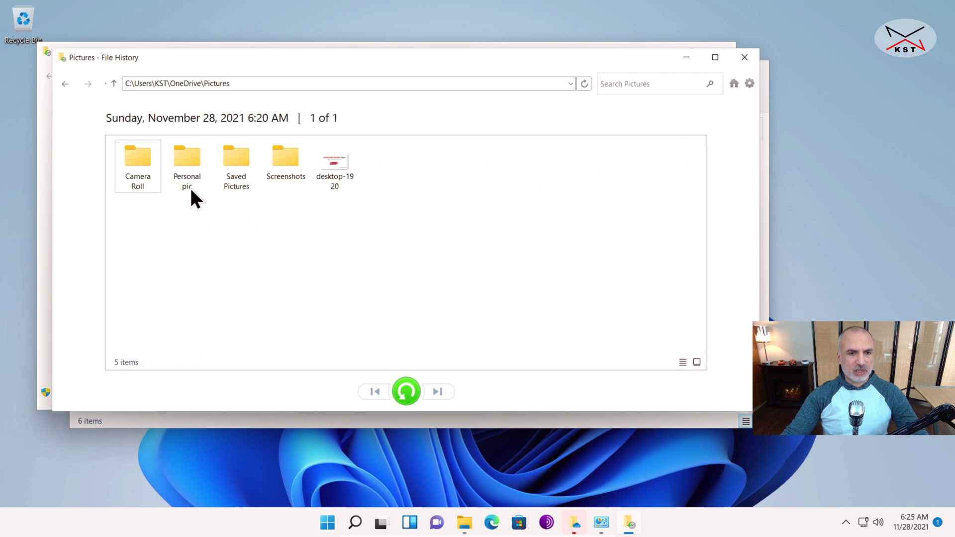
left_click(183, 157)
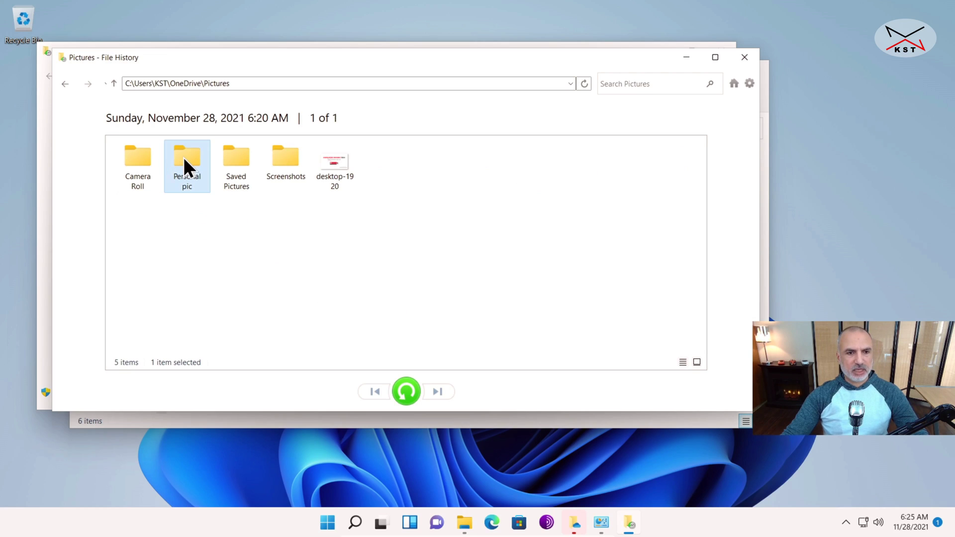
left_click(405, 391)
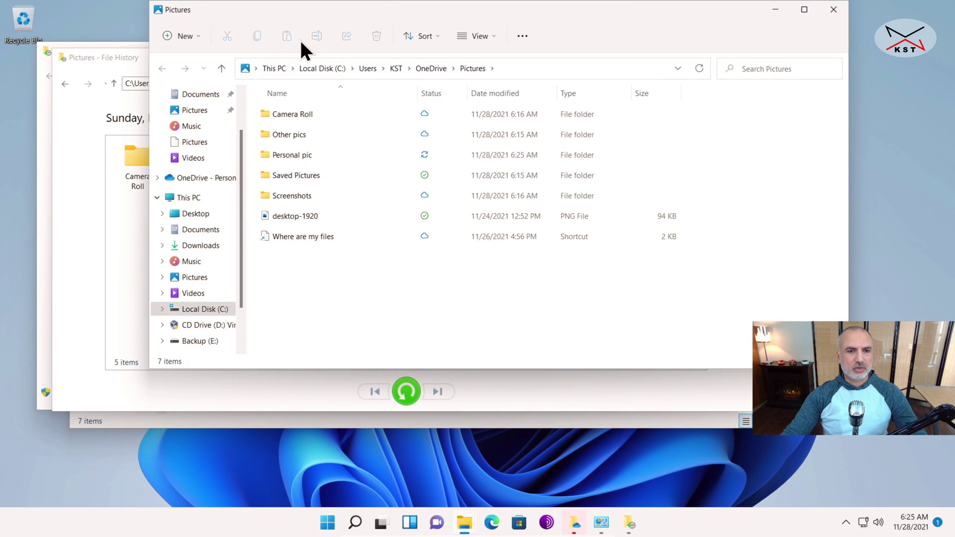
- Open the restored Personal pic folder in File Explorer and check its kst-YT-Cover-logo image
left_click_drag(321, 22, 273, 89)
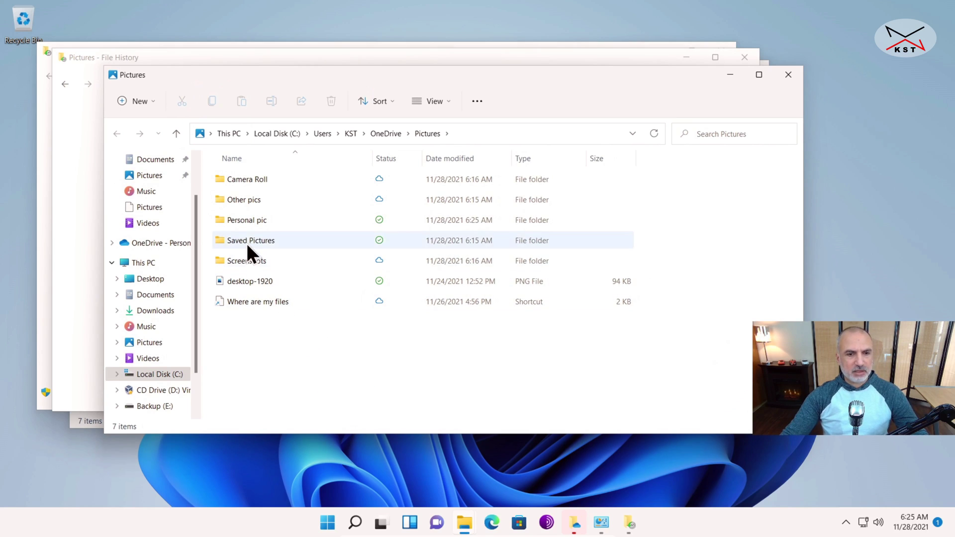
double_click(241, 219)
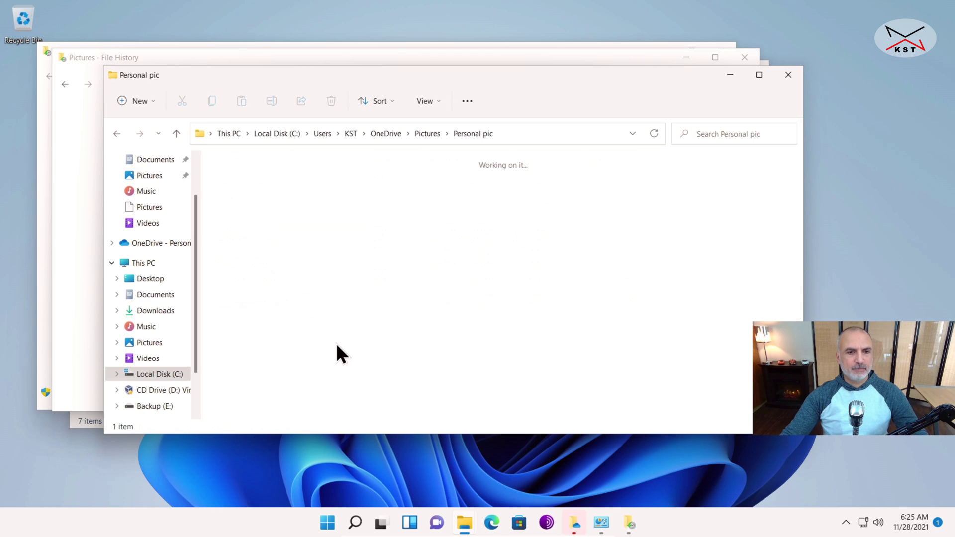
left_click(257, 198)
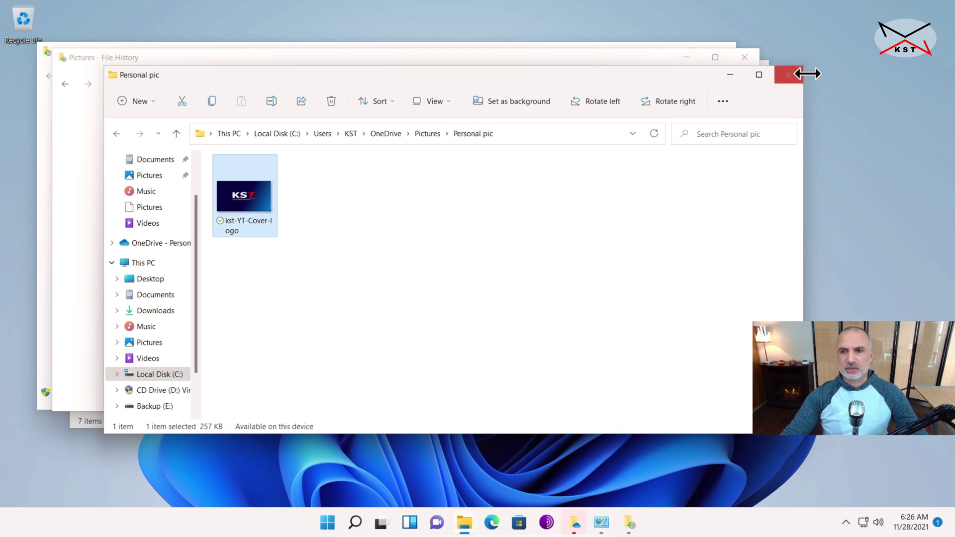